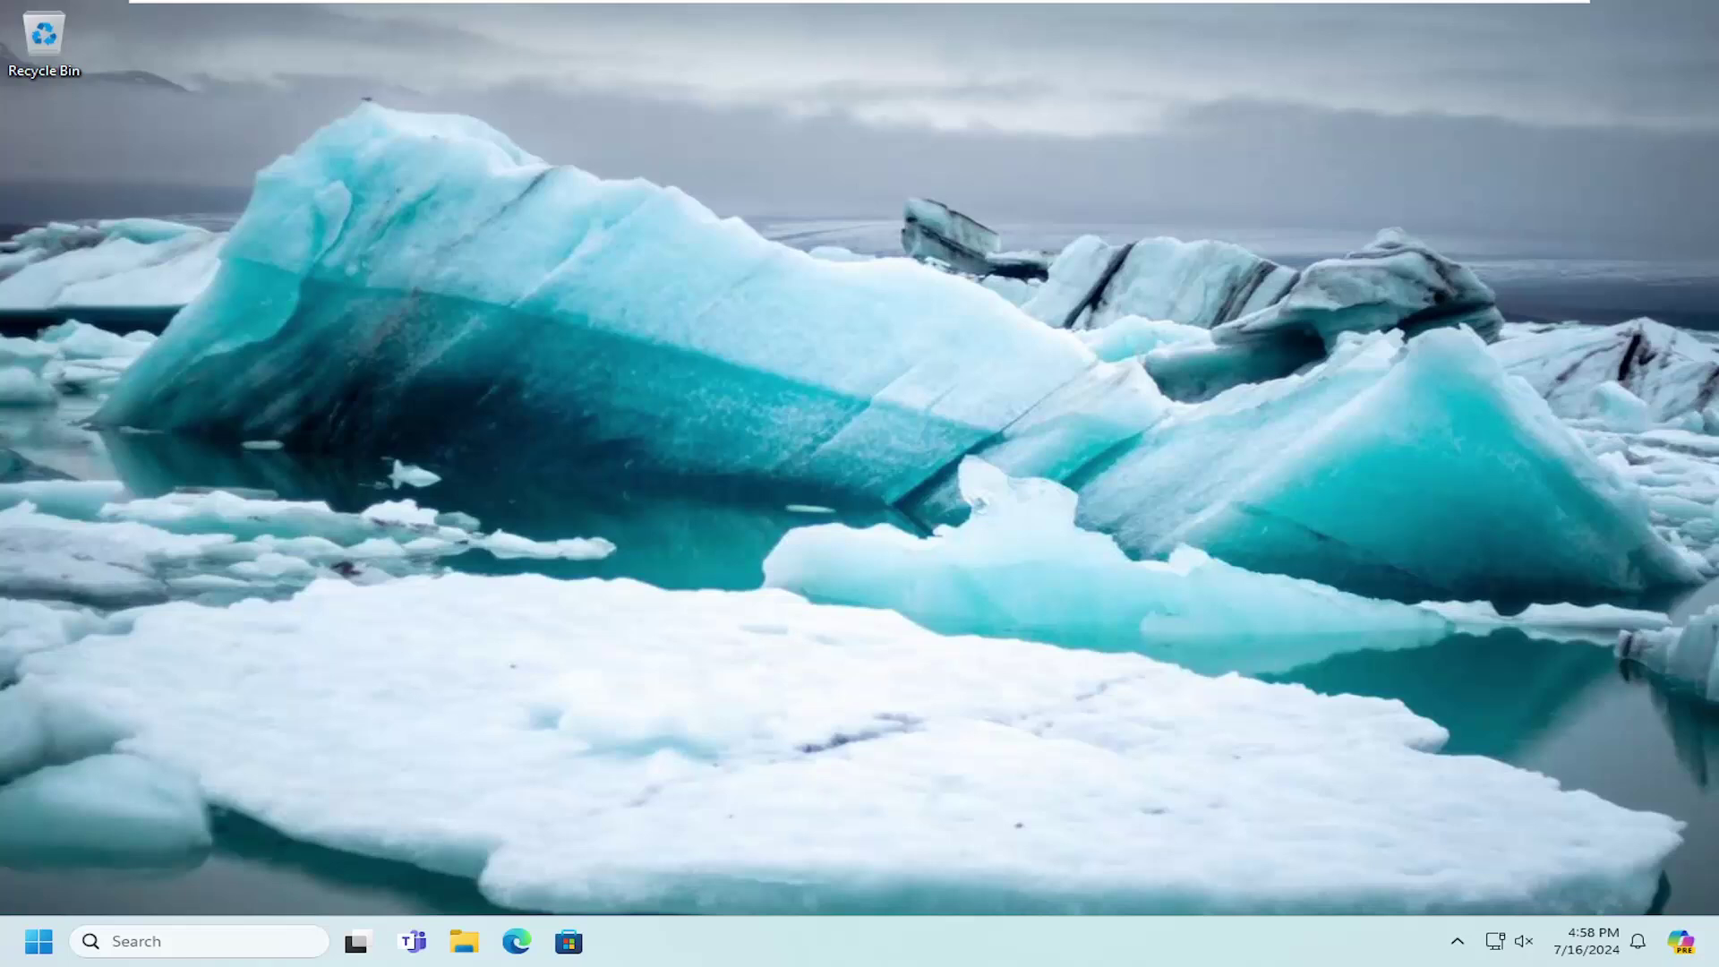
Step: Search the Start menu for 'group policy' and open the Edit group policy result
left_click(38, 941)
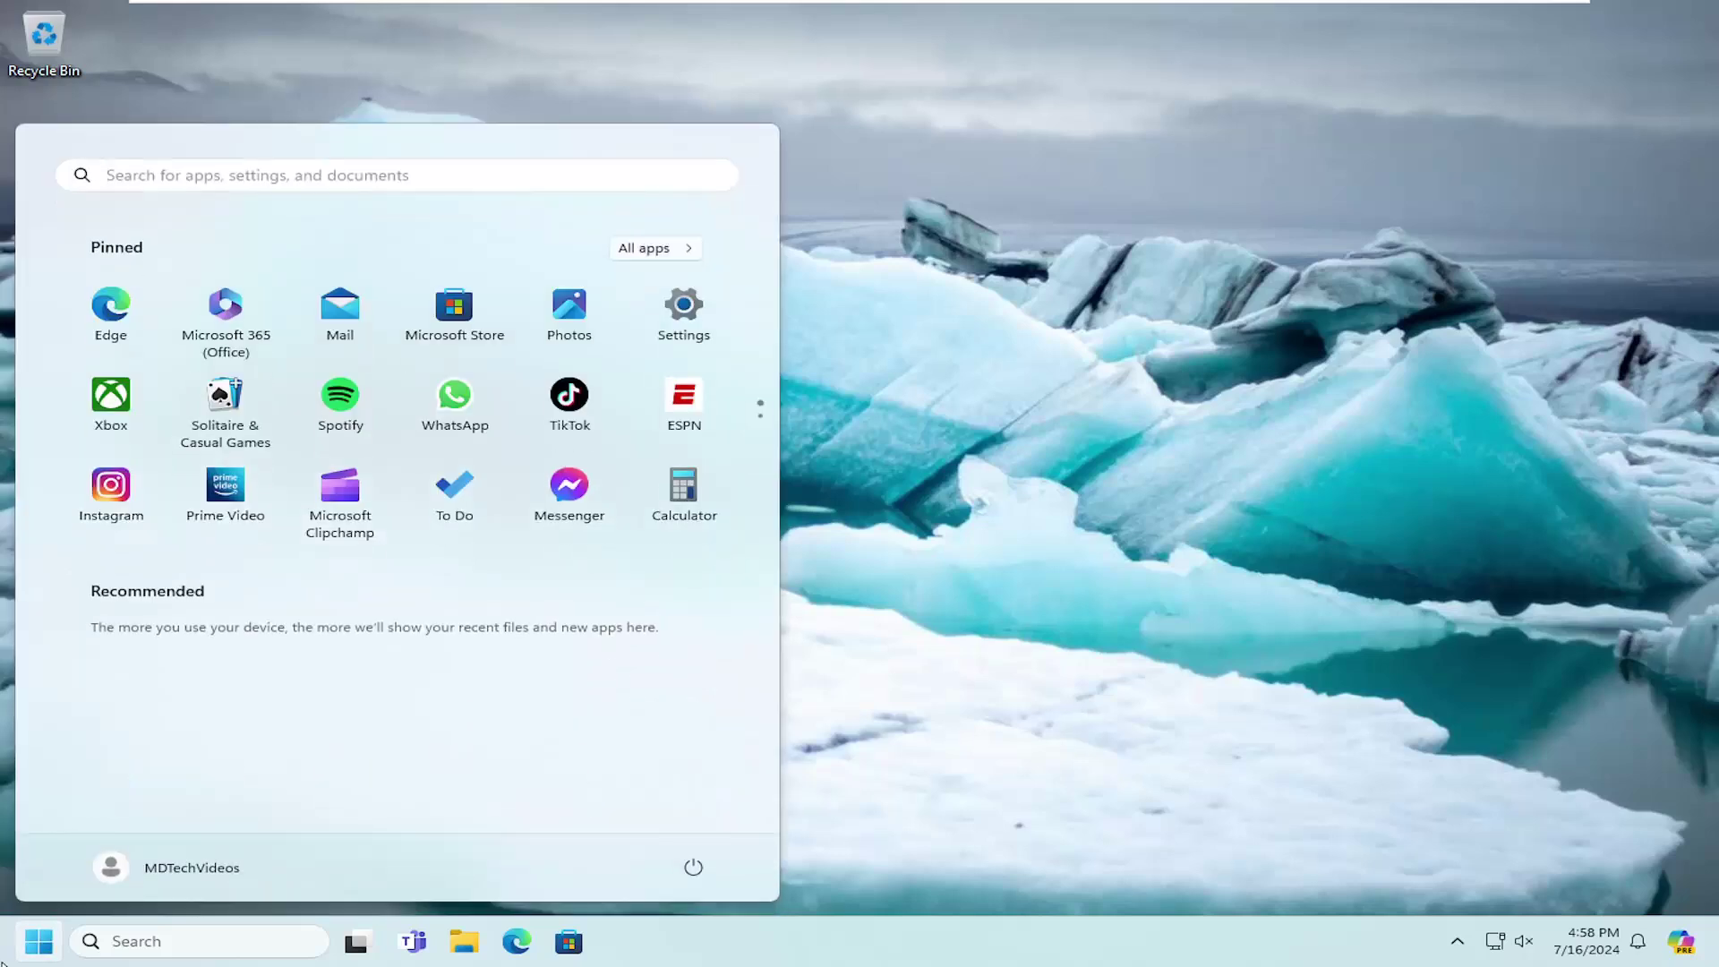
type("group poli")
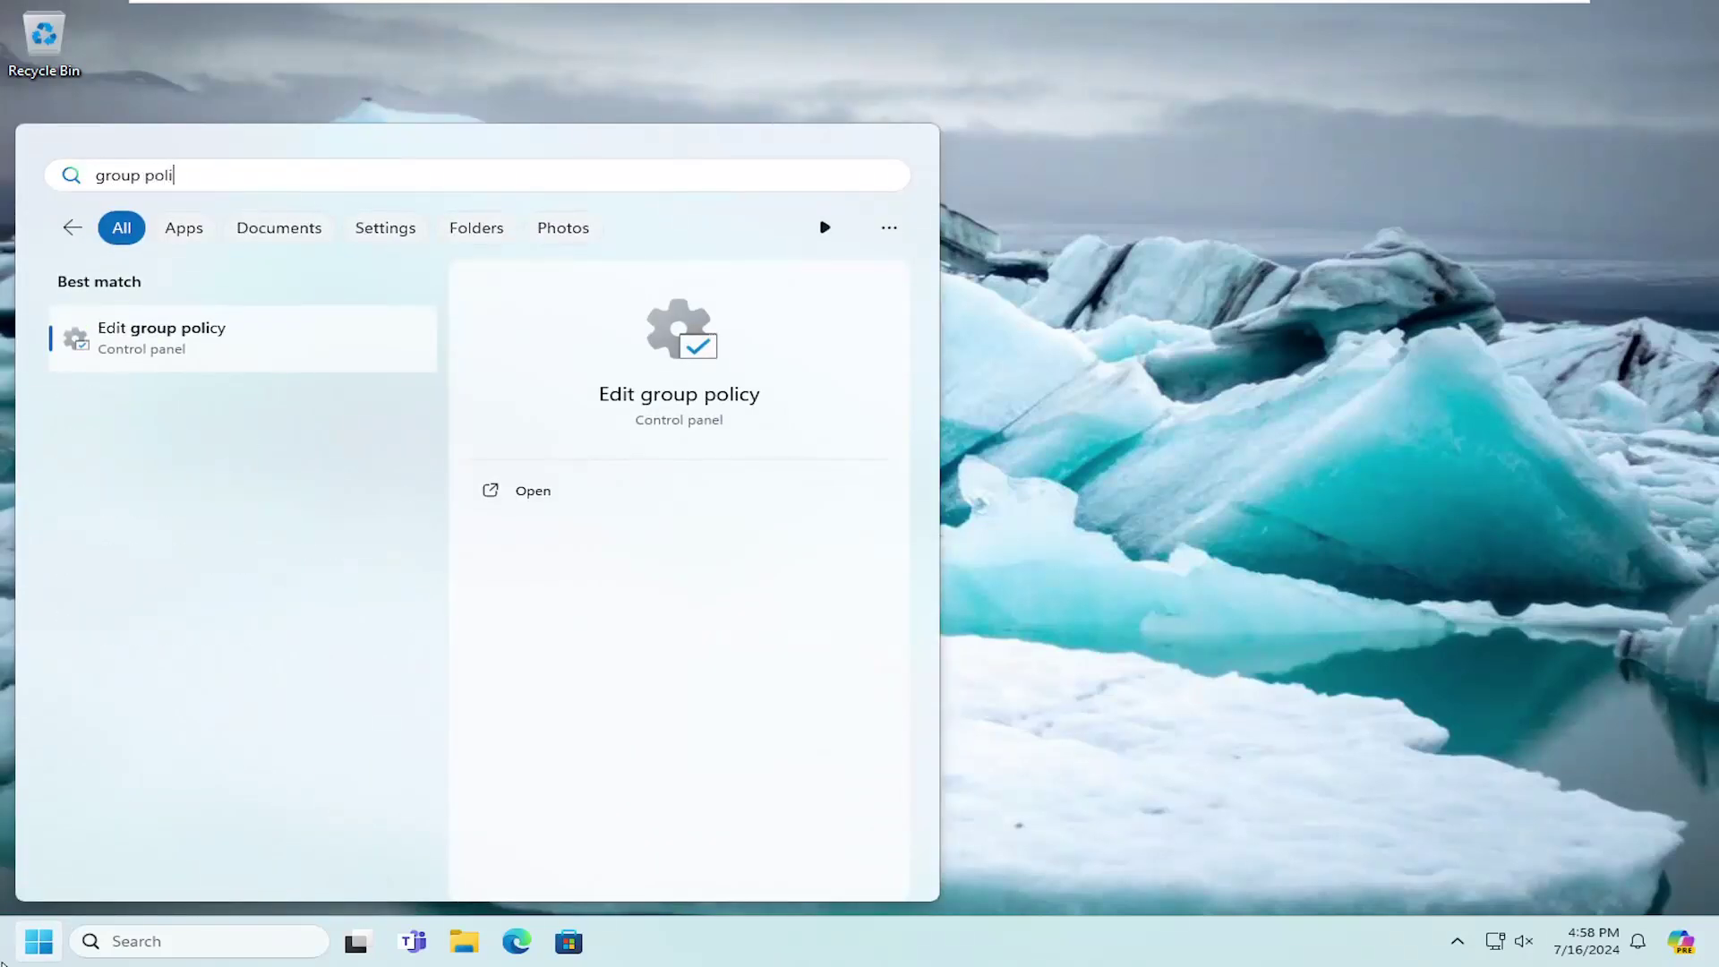
type("cy")
left_click(254, 367)
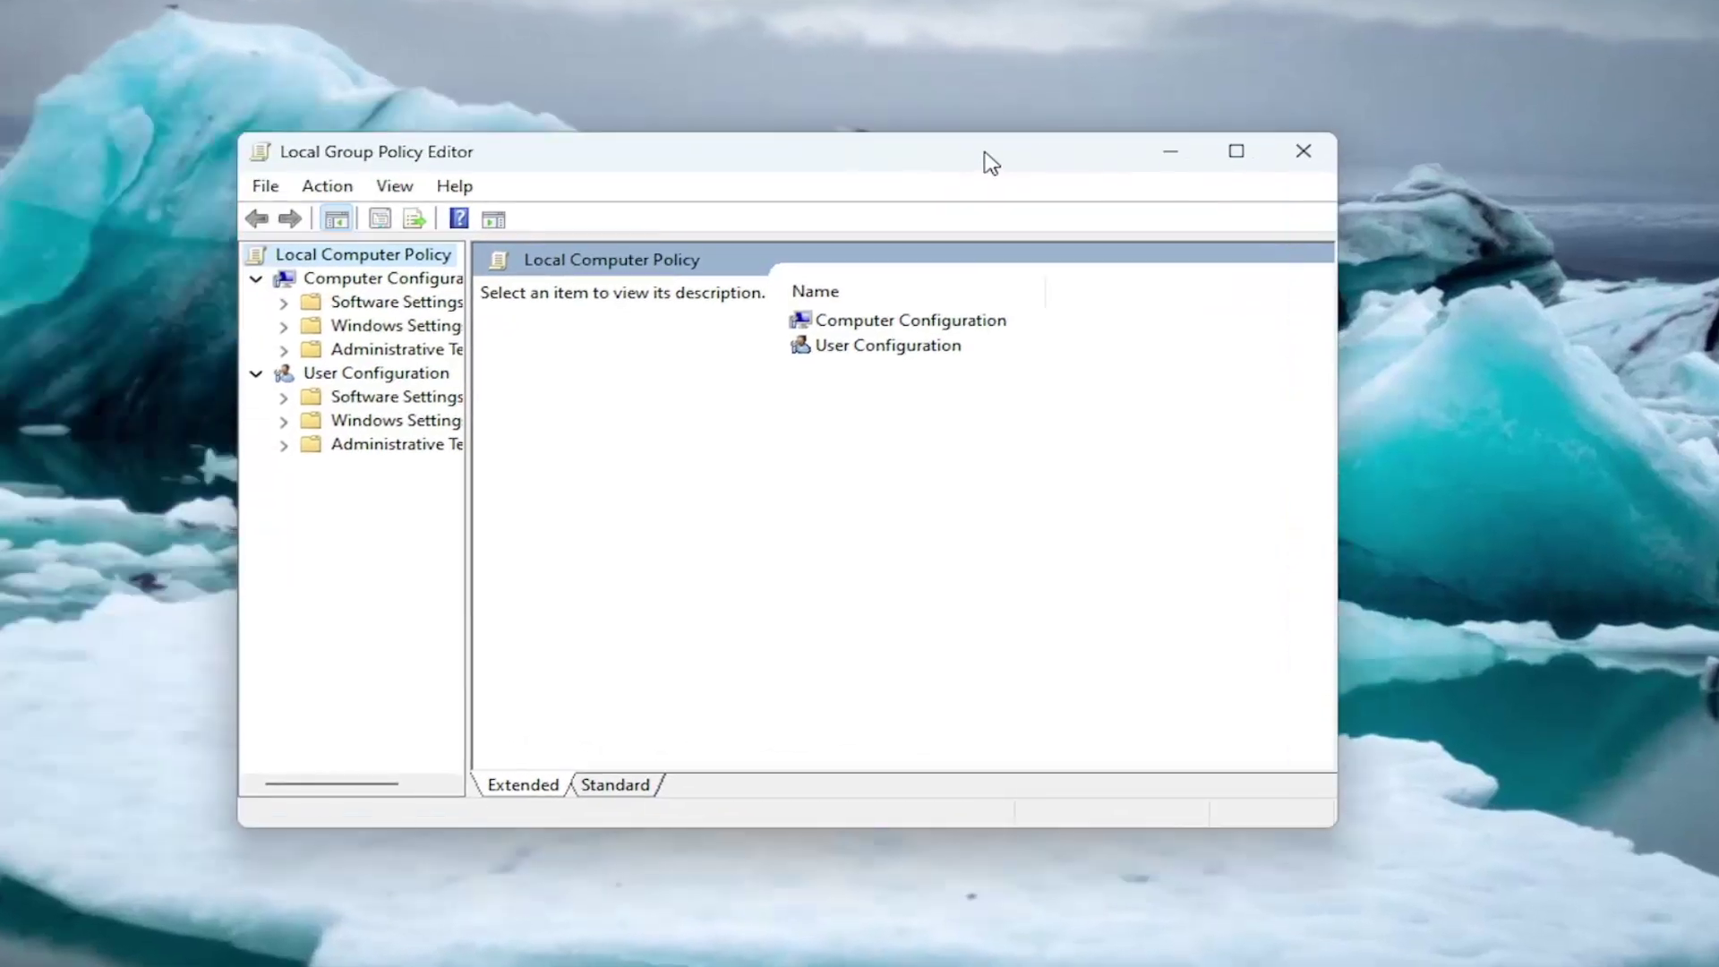
Step: Move the editor window higher, enlarge it, and widen the policy tree pane
left_click_drag(989, 161, 1003, 107)
left_click_drag(1351, 778, 1470, 851)
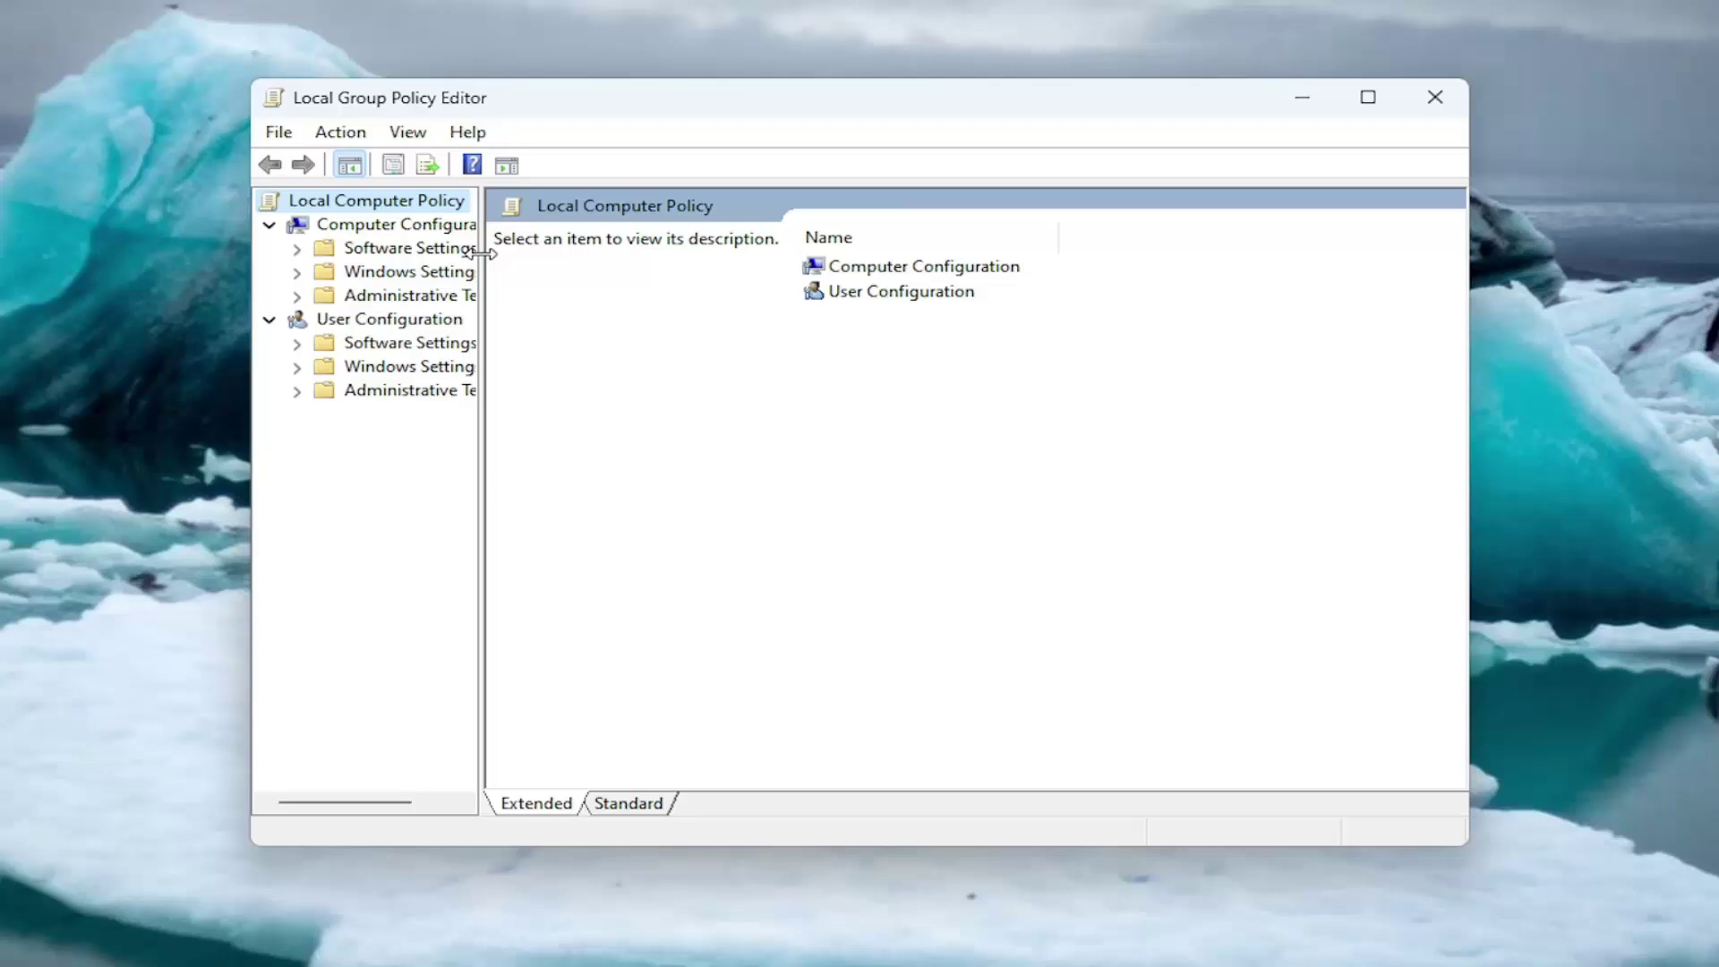
left_click_drag(481, 259, 534, 258)
Step: Navigate to Computer Configuration > Administrative Templates > Printers to list its 41 settings
left_click(430, 229)
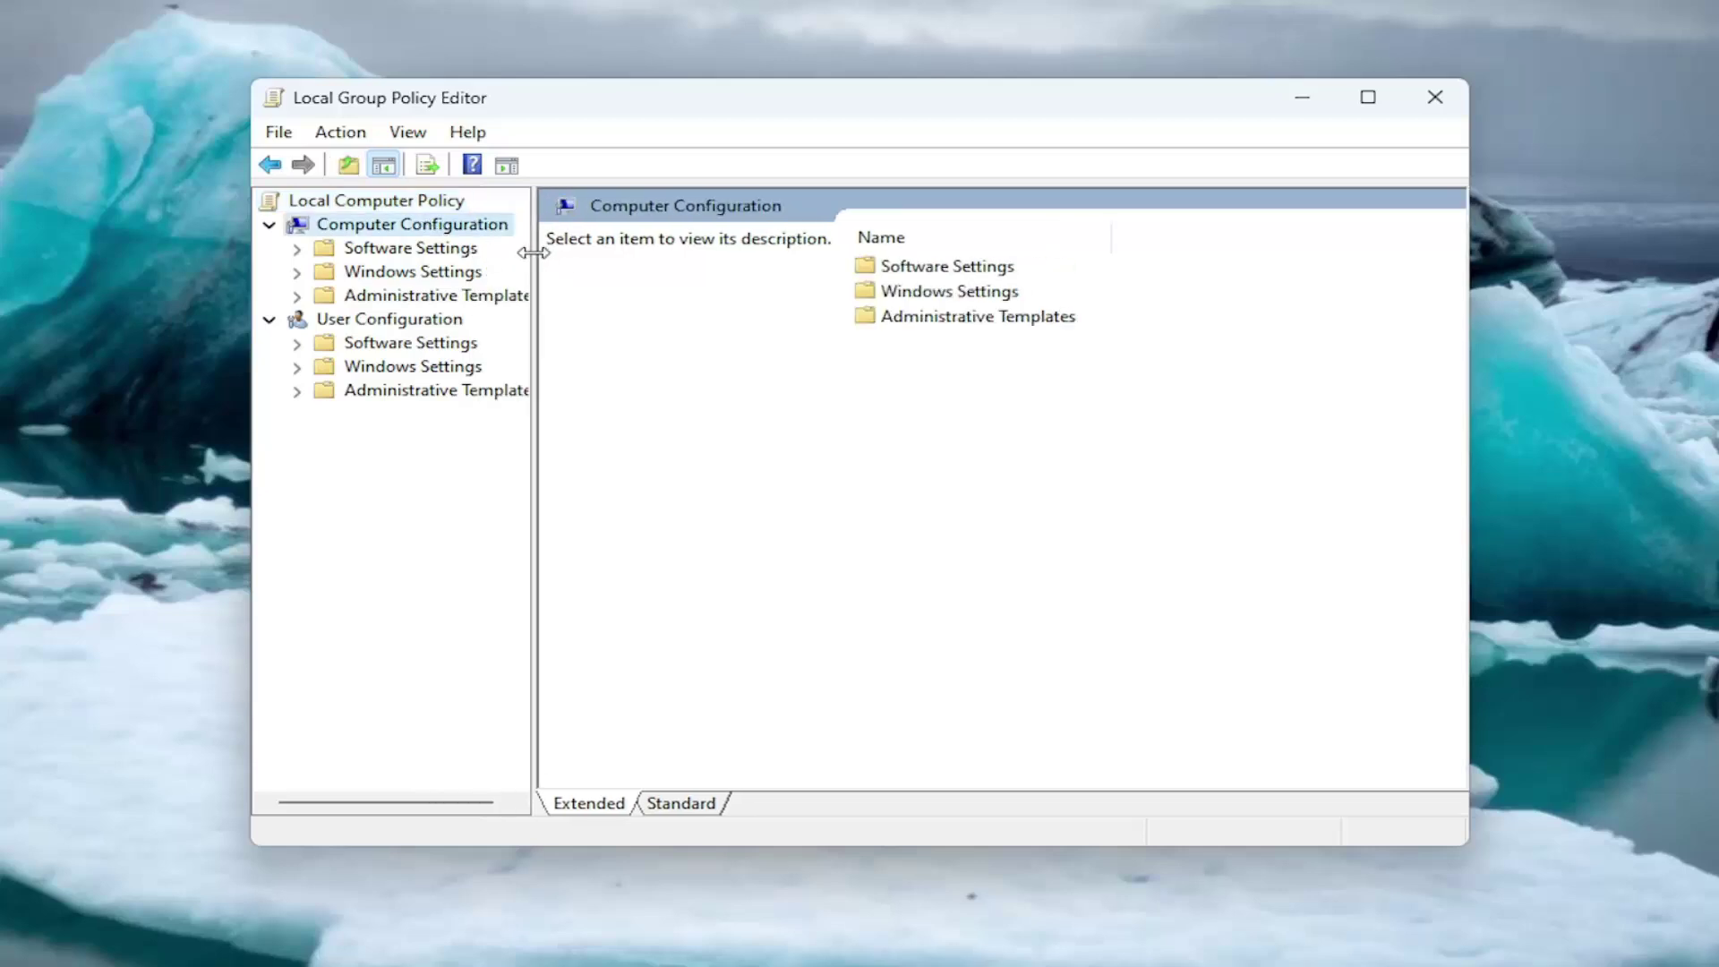
left_click_drag(534, 252, 571, 254)
double_click(476, 295)
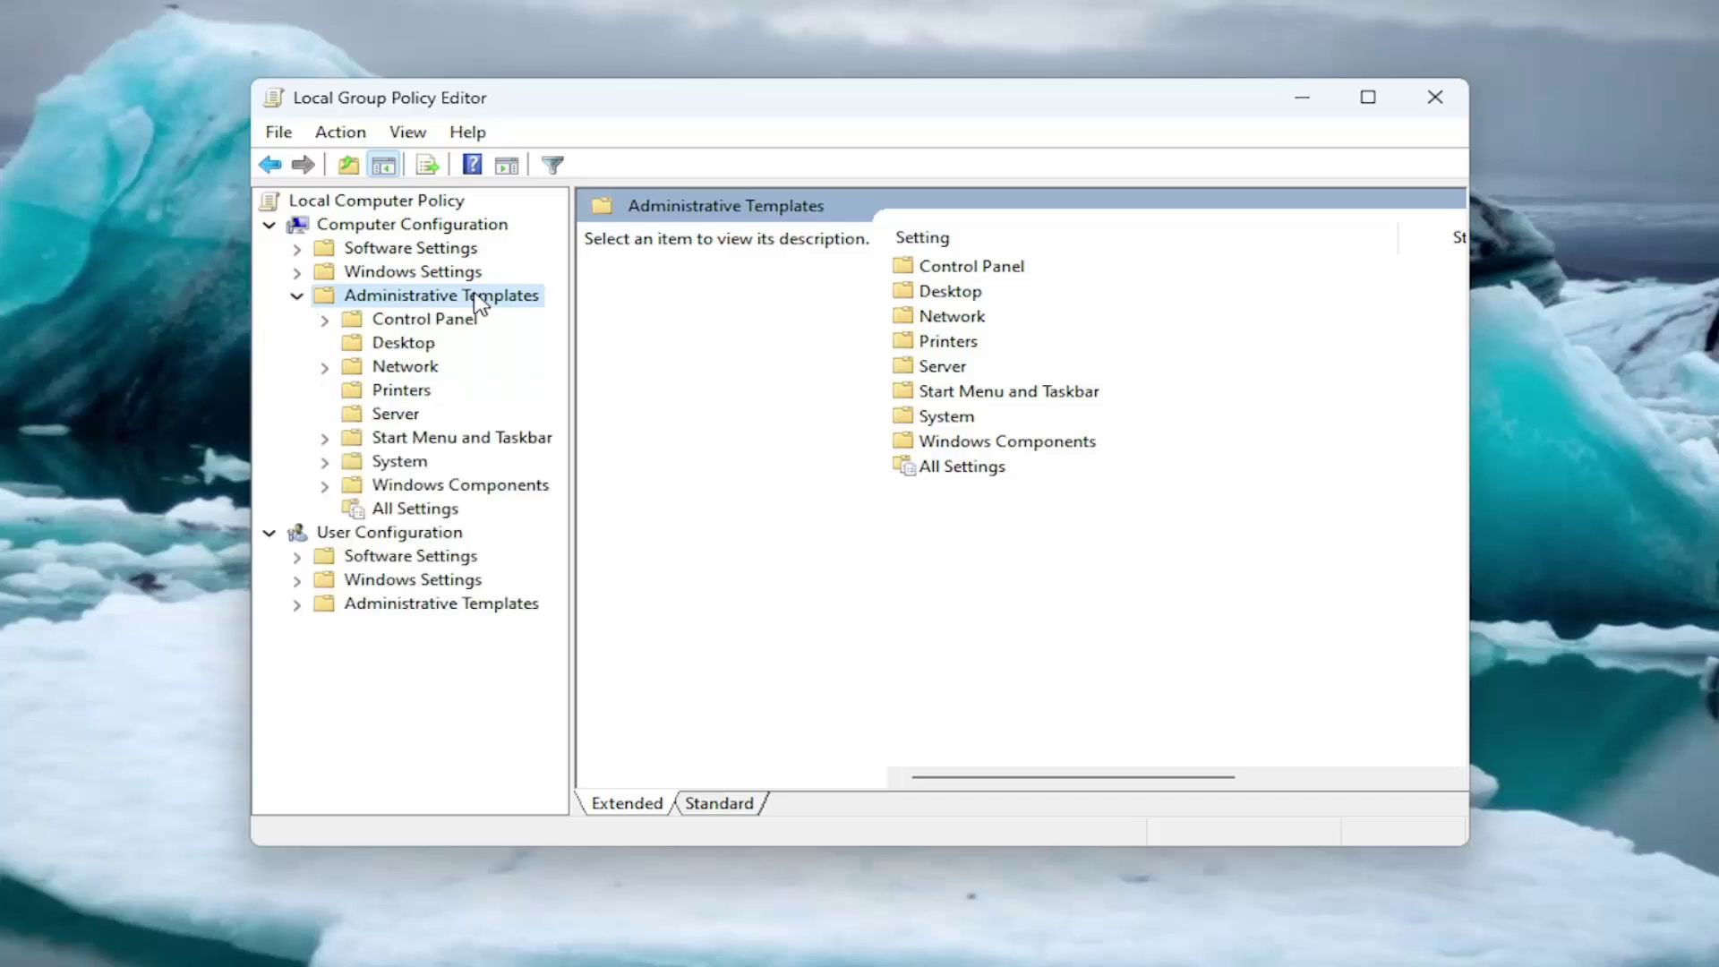
left_click(394, 391)
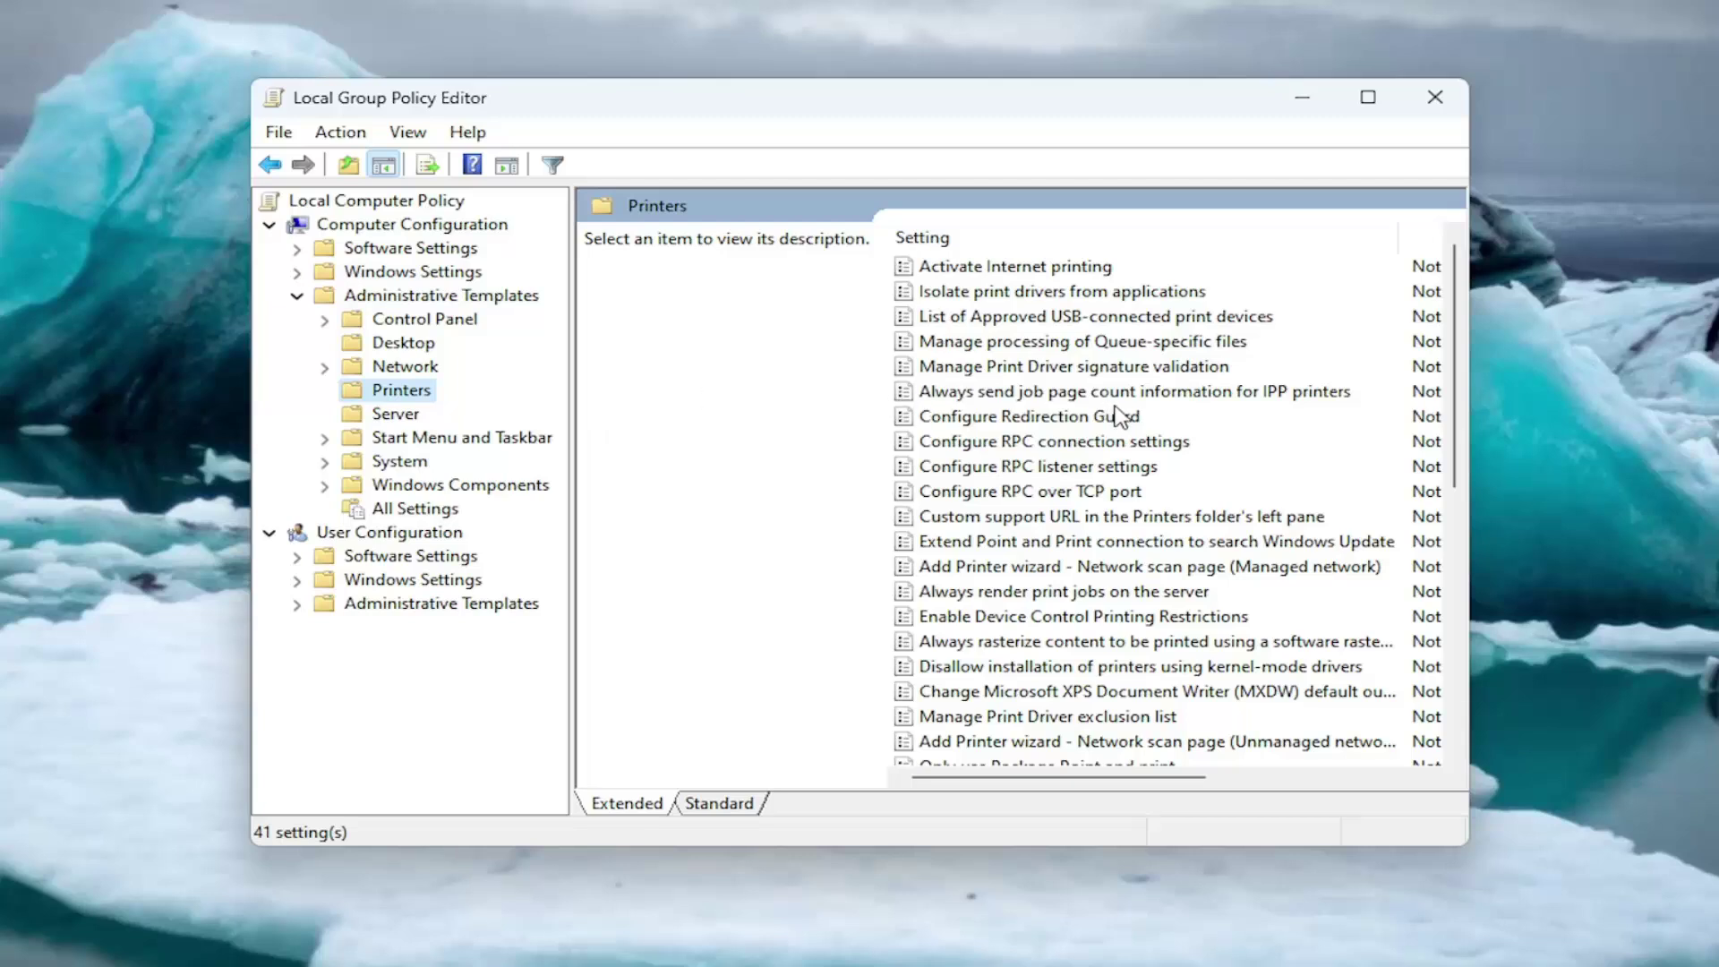
Step: Enable Configure RPC connection settings with RPC over TCP and Default authentication, then apply
double_click(1085, 443)
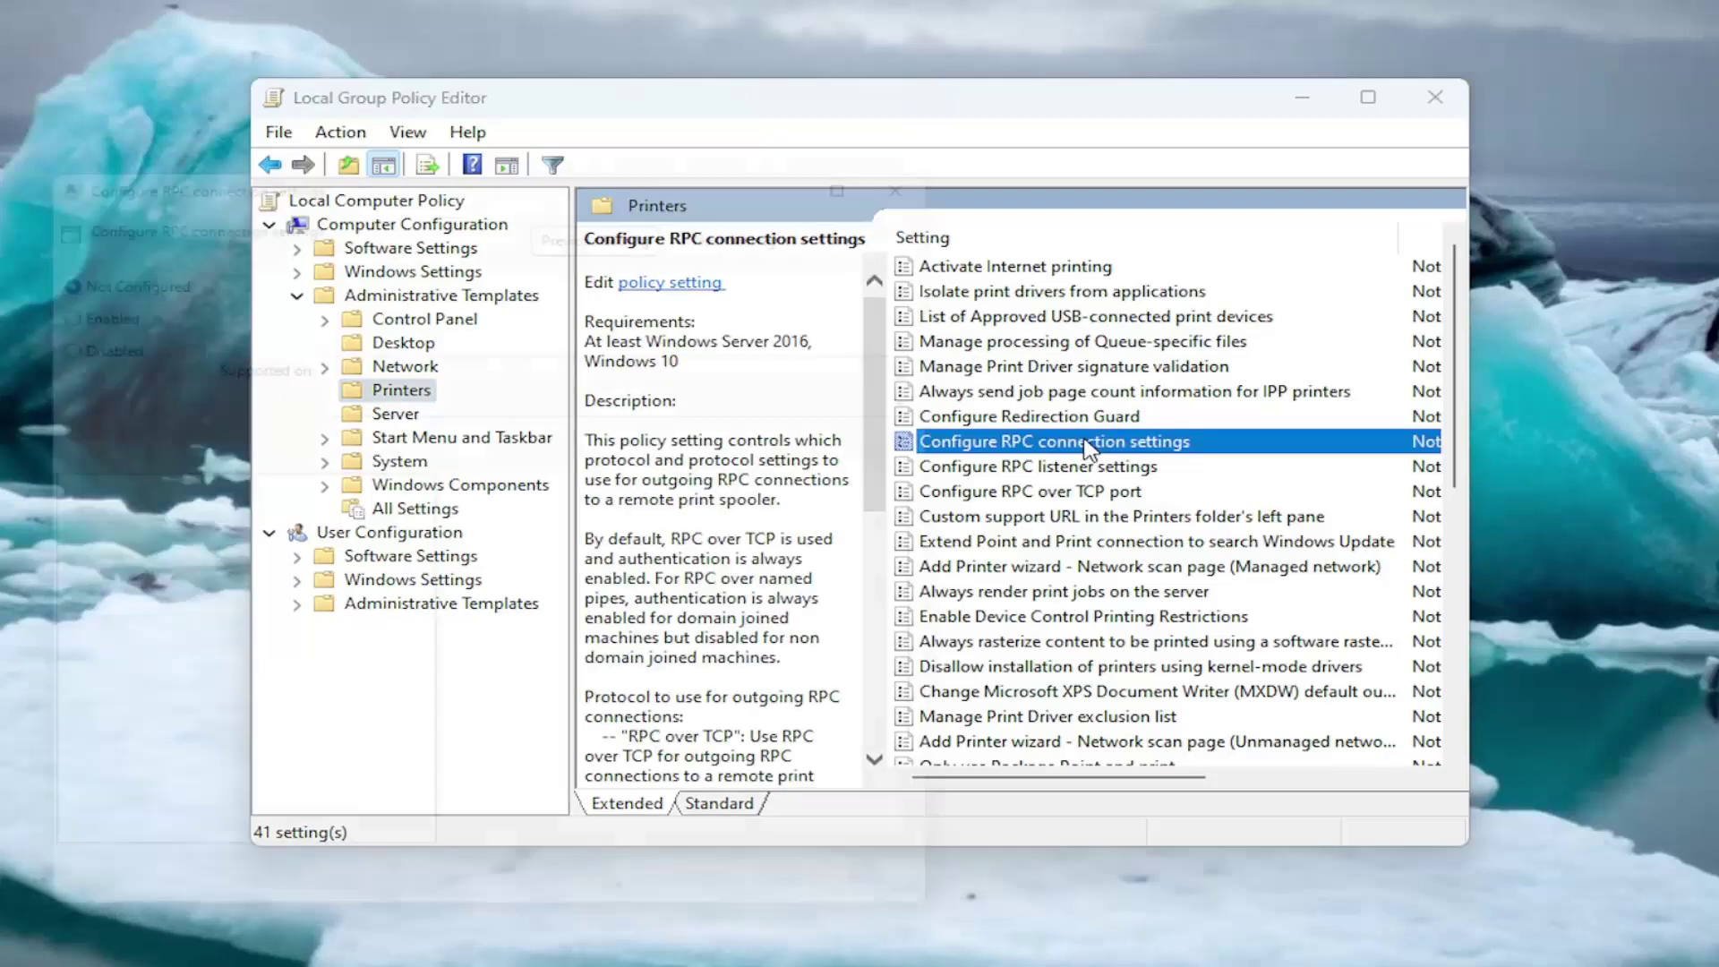
left_click_drag(661, 147, 985, 85)
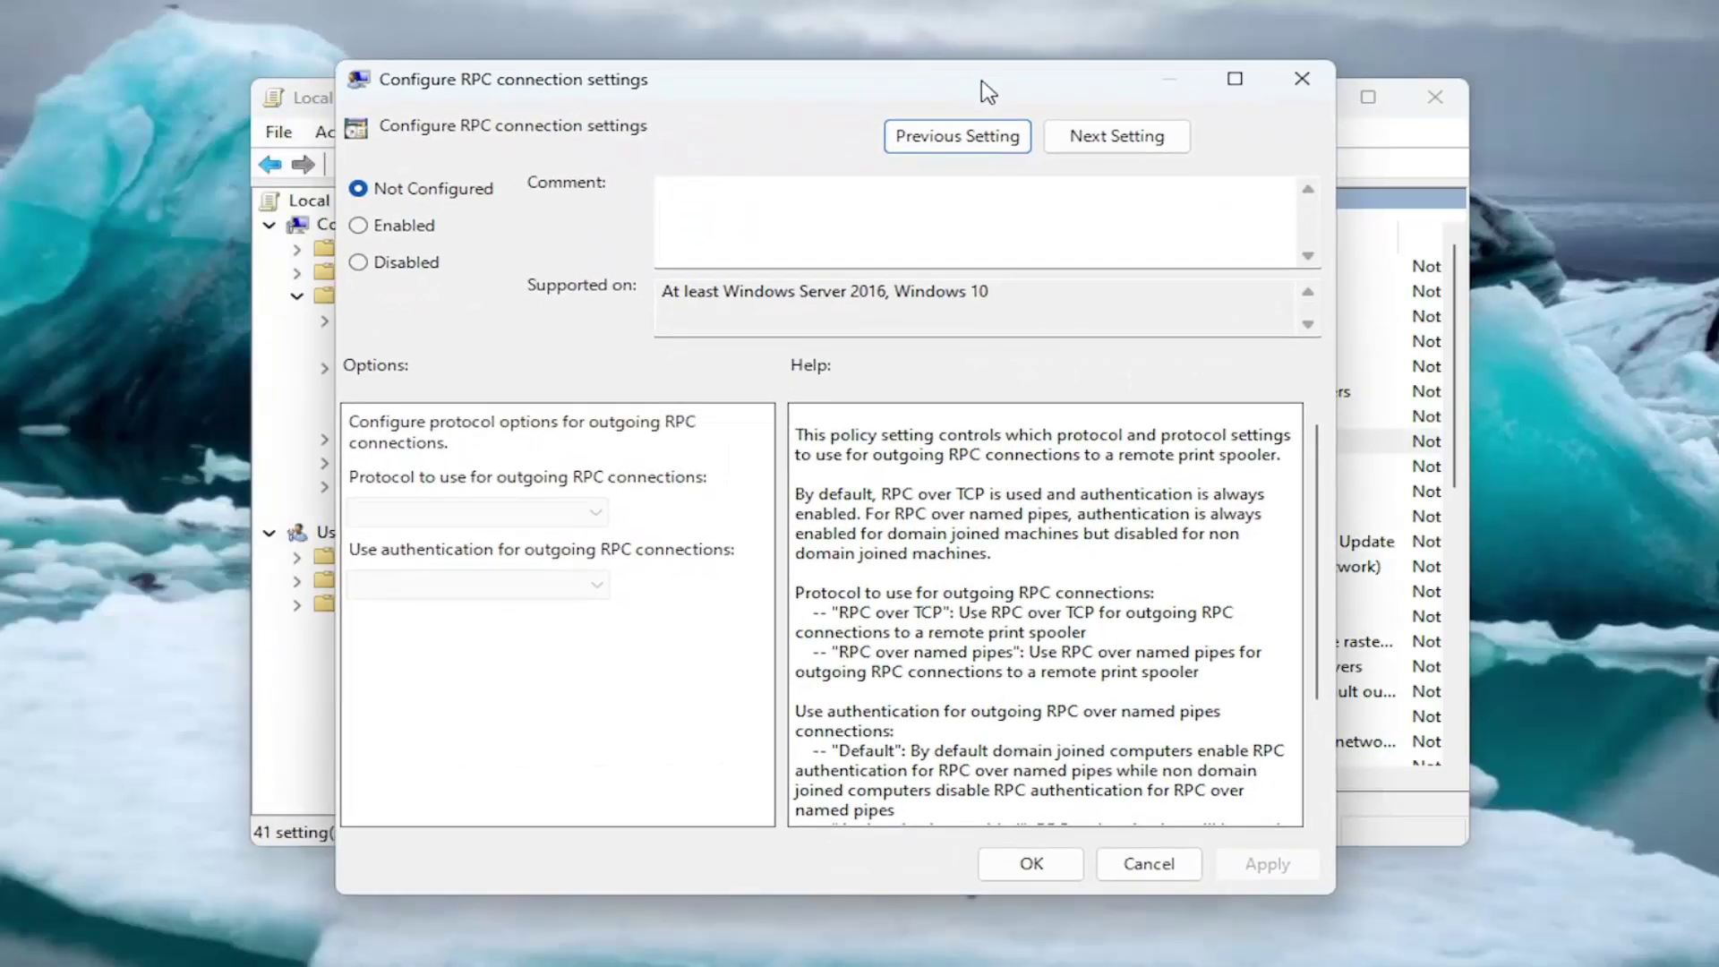
left_click(404, 233)
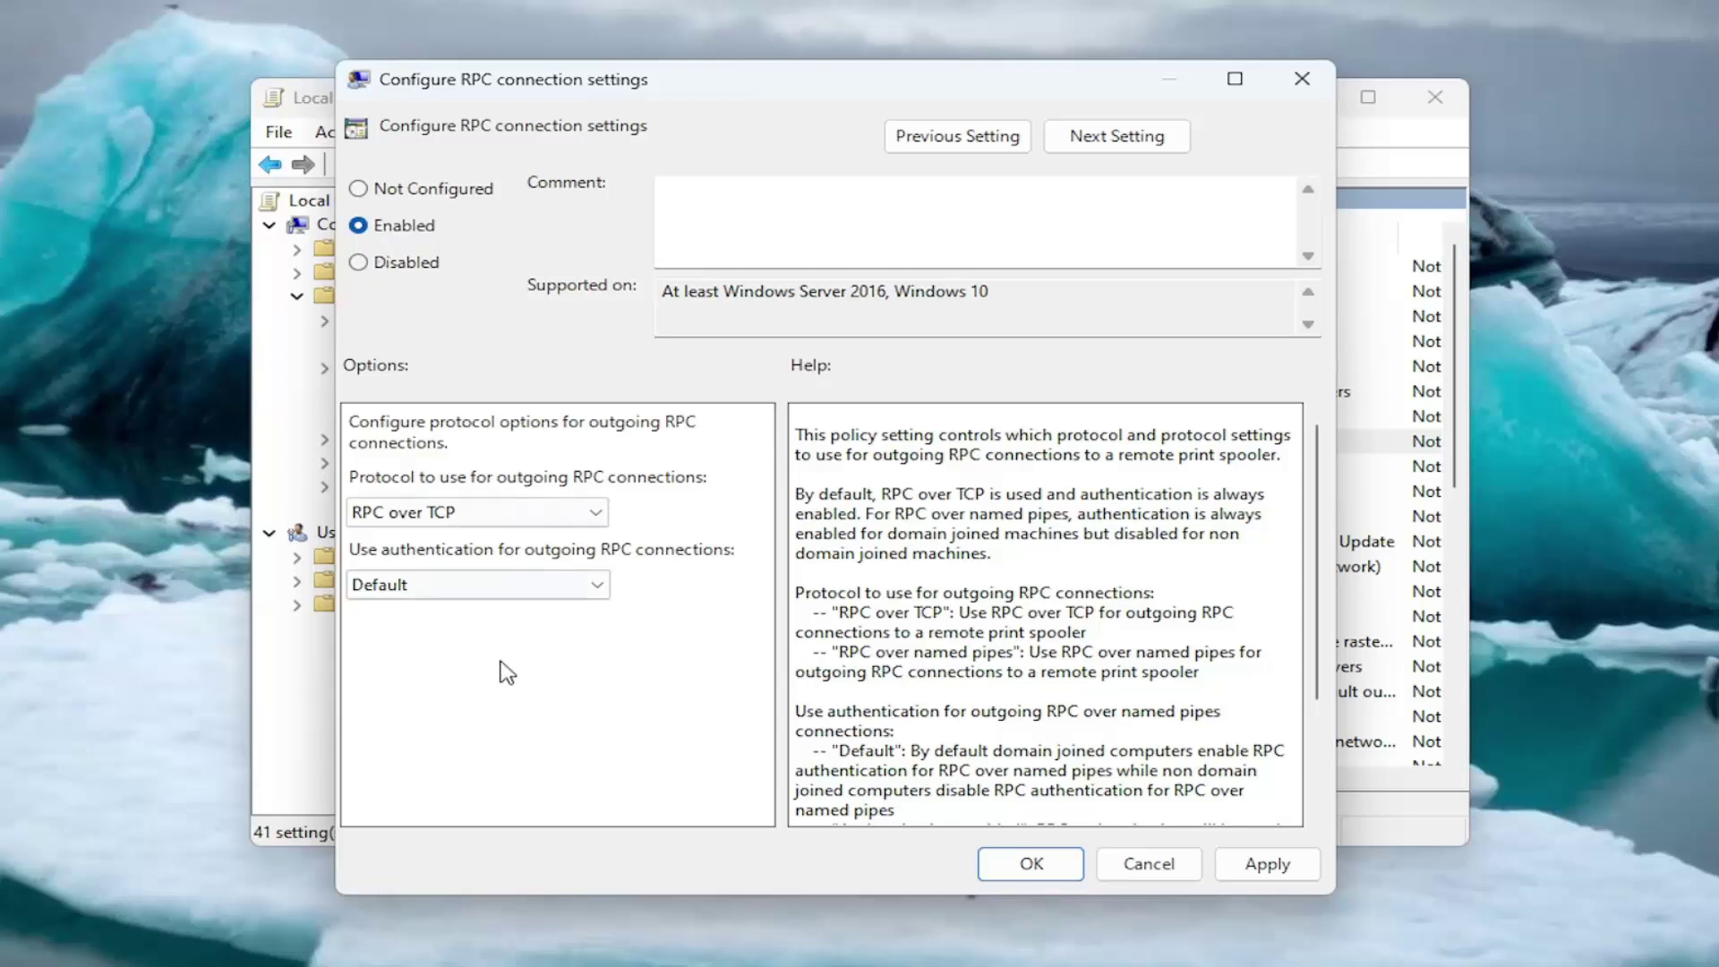
left_click(537, 514)
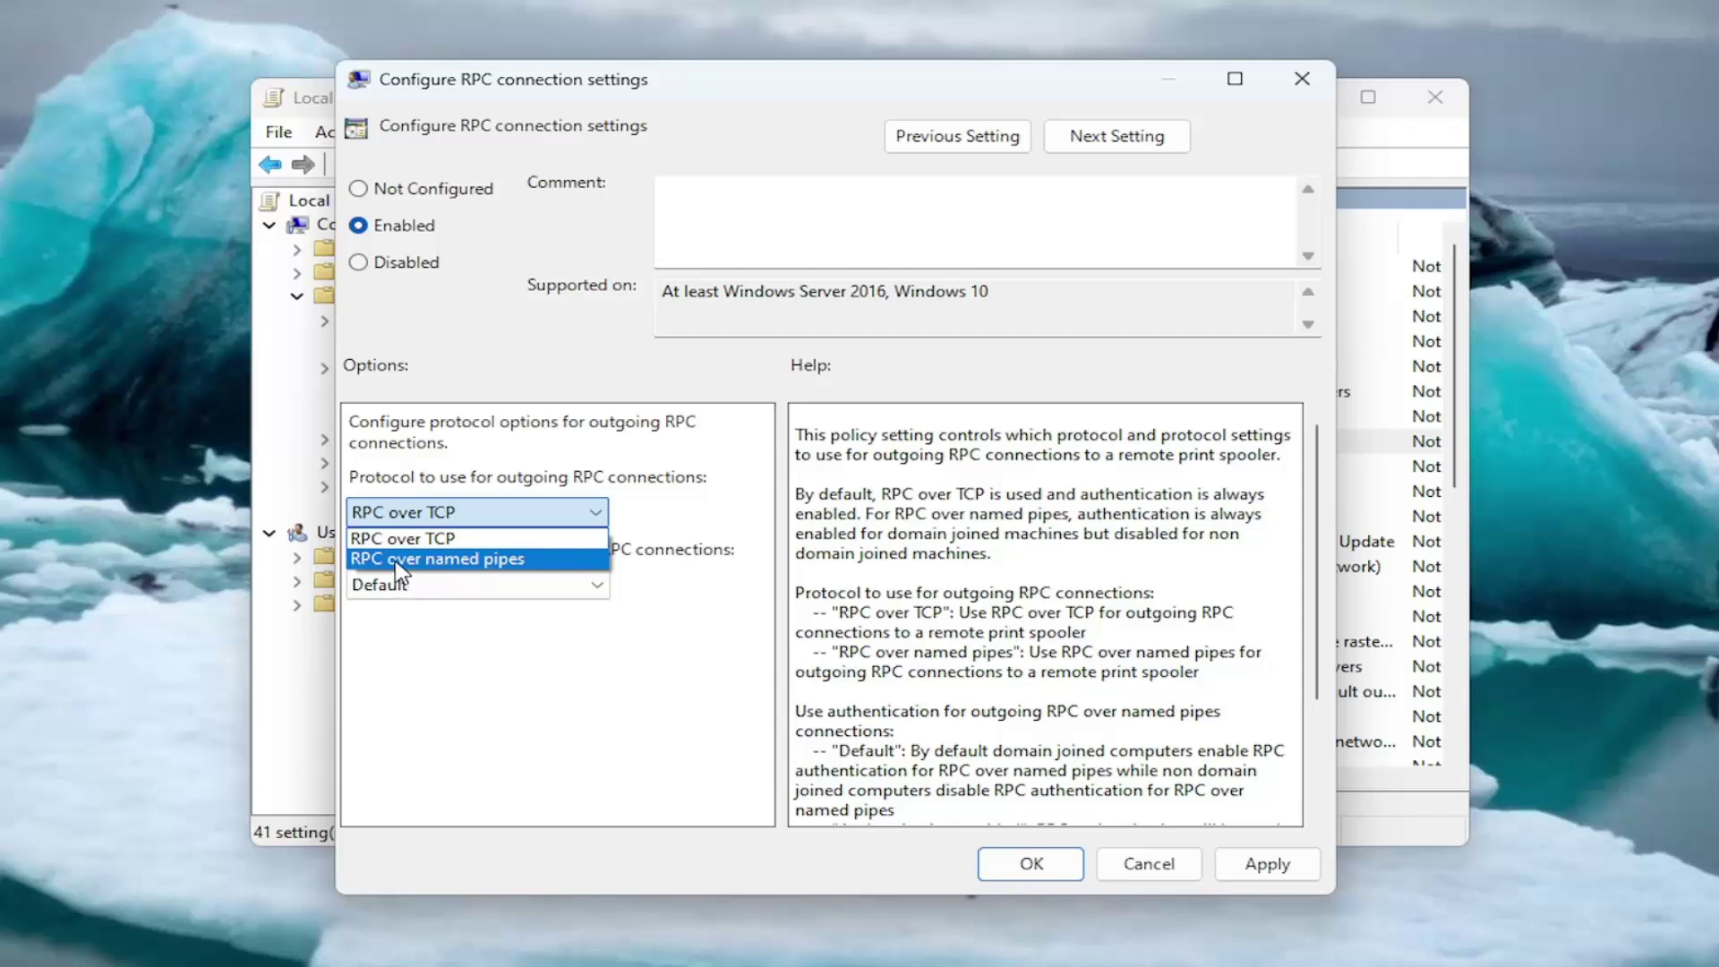
left_click(441, 687)
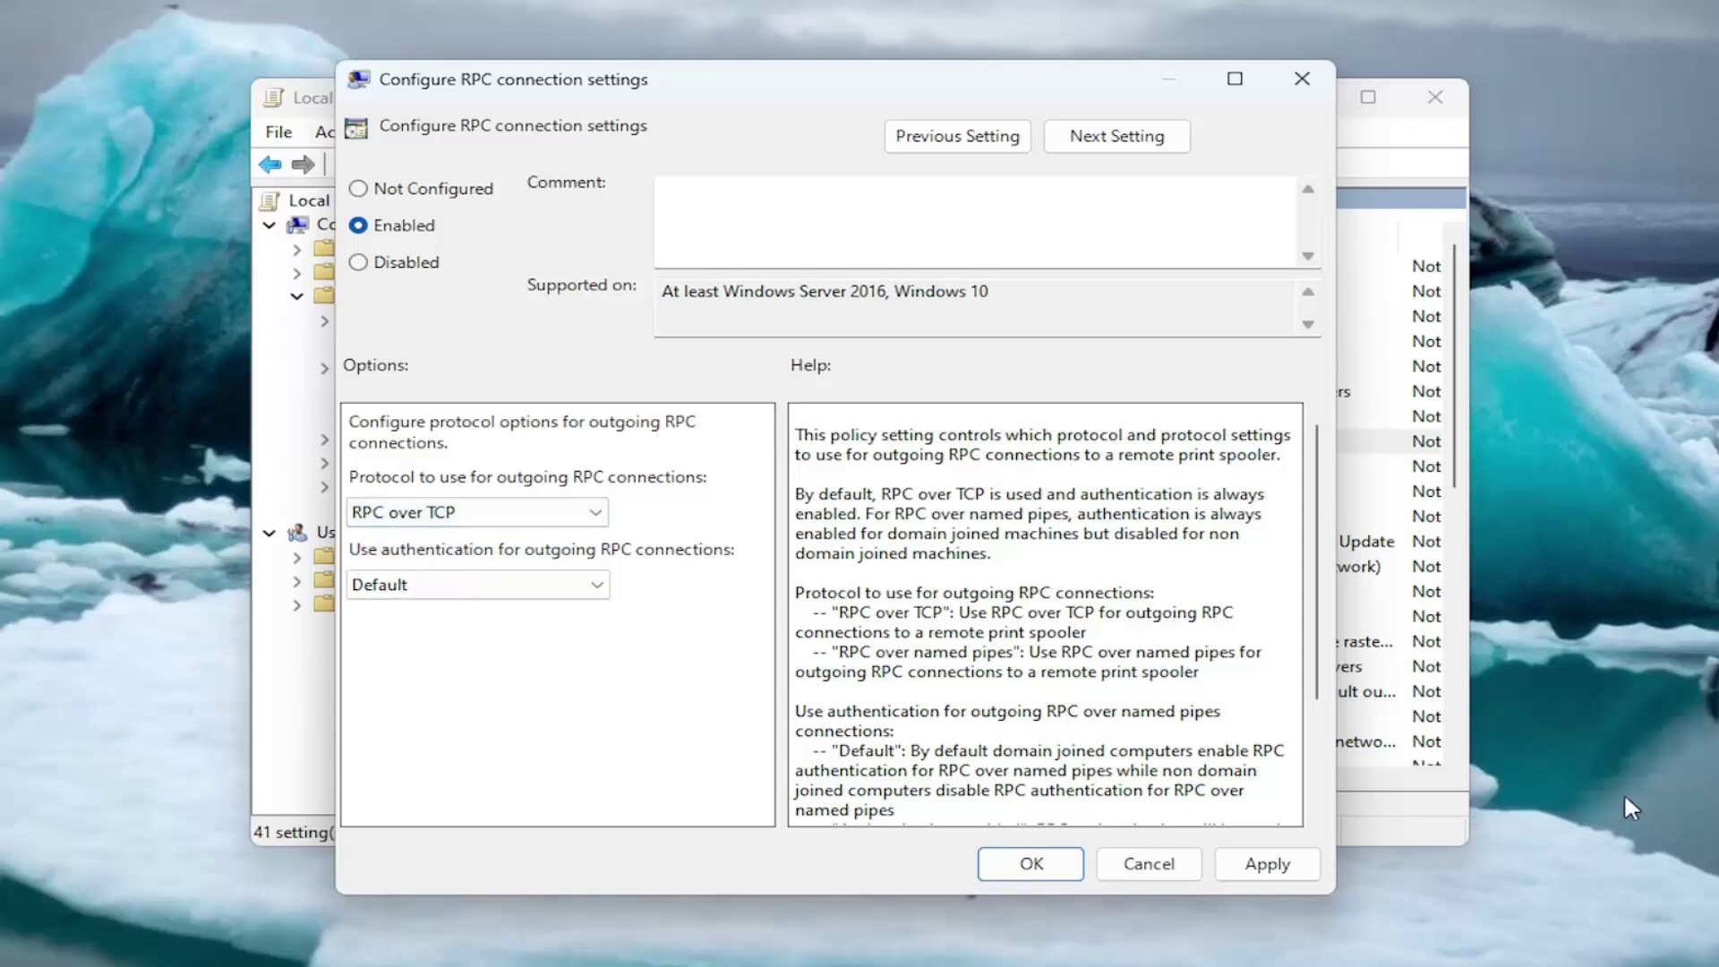
left_click(1267, 864)
left_click(1061, 865)
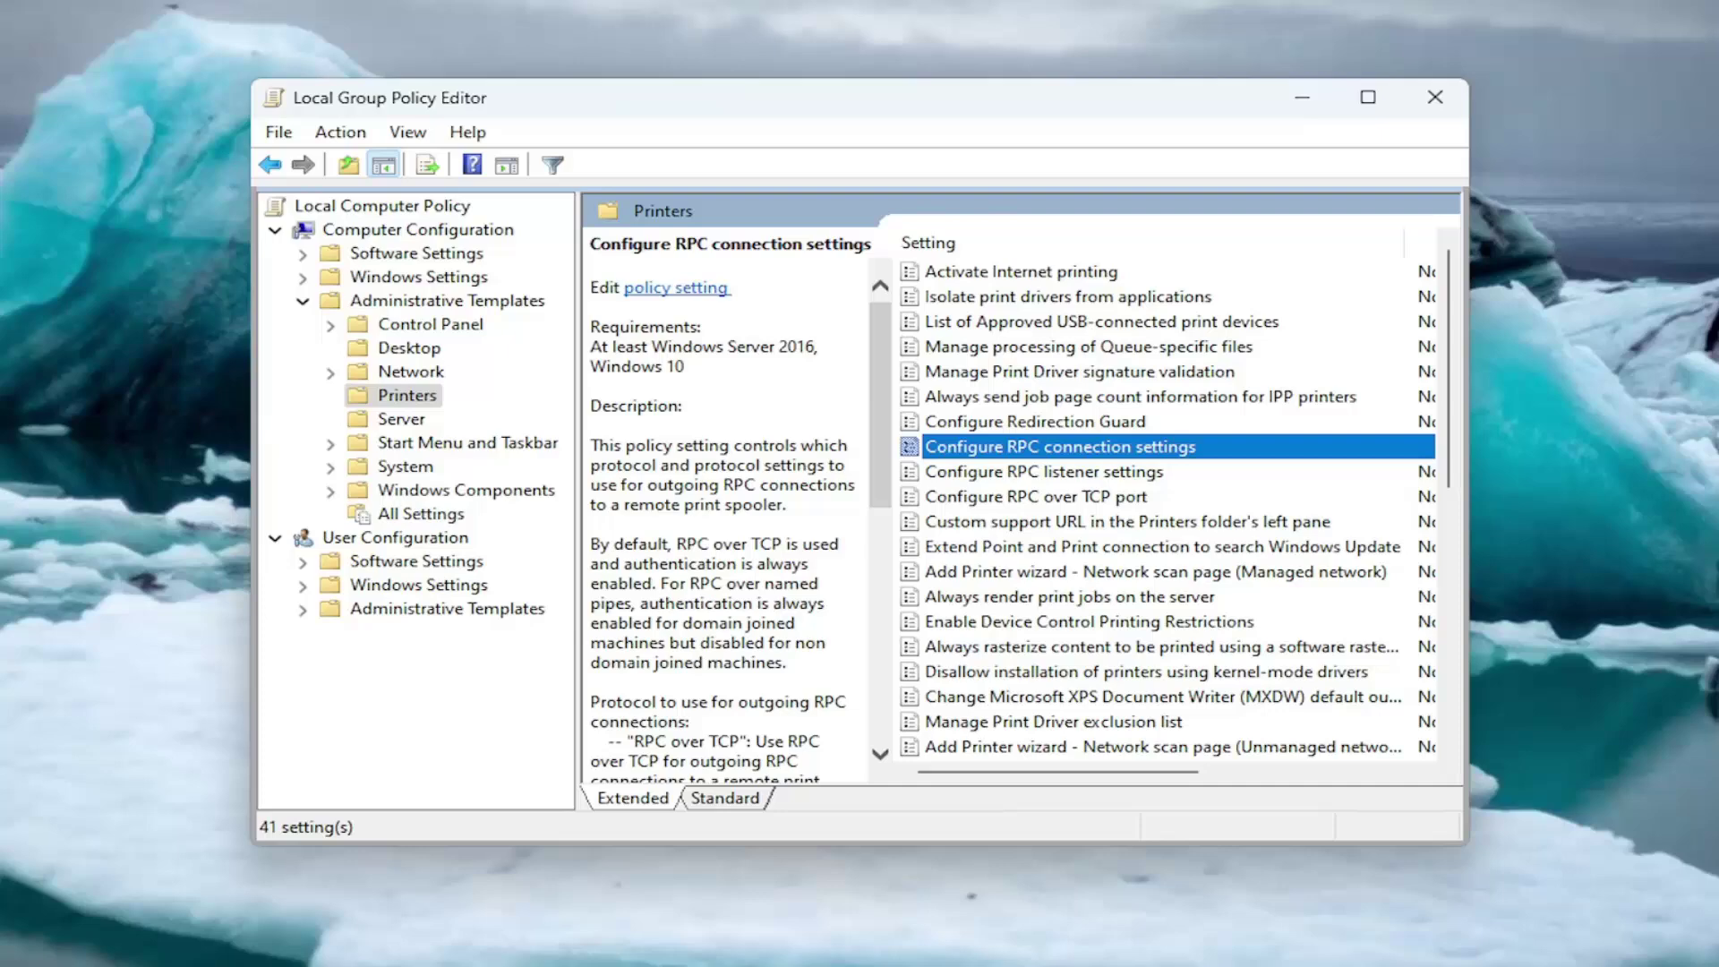
Step: Enable Configure RPC listener settings, keeping RPC over TCP for incoming connections and Negotiate
double_click(1080, 473)
left_click_drag(494, 0, 991, 114)
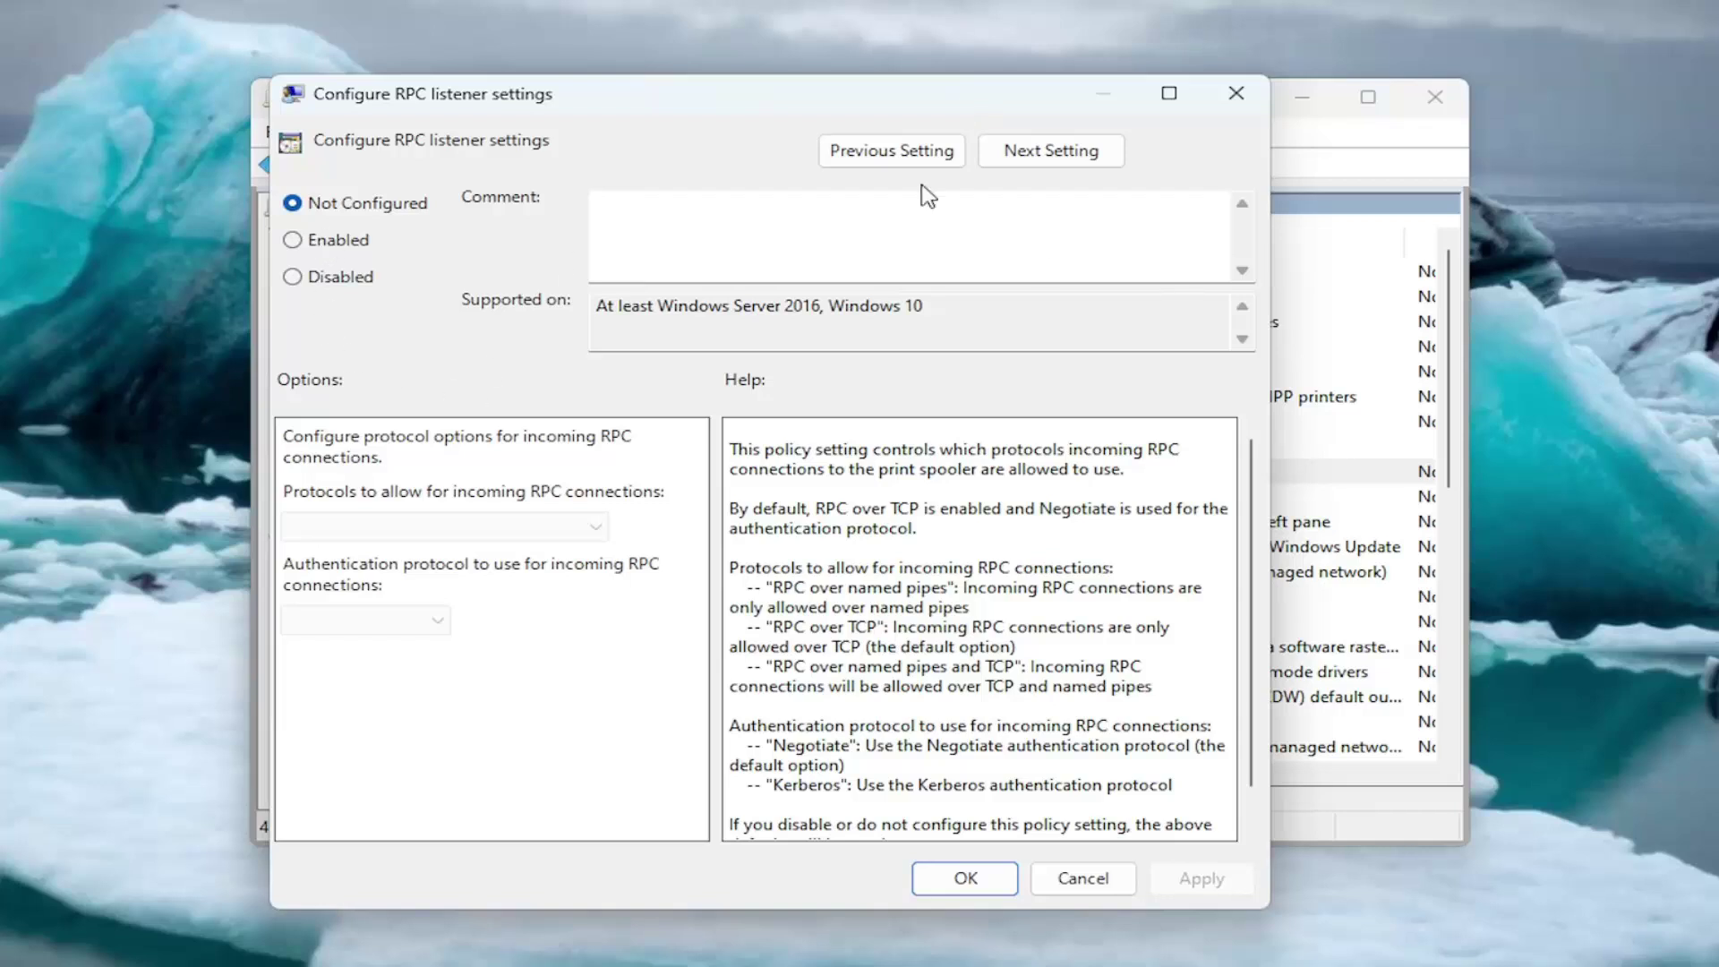
left_click(360, 244)
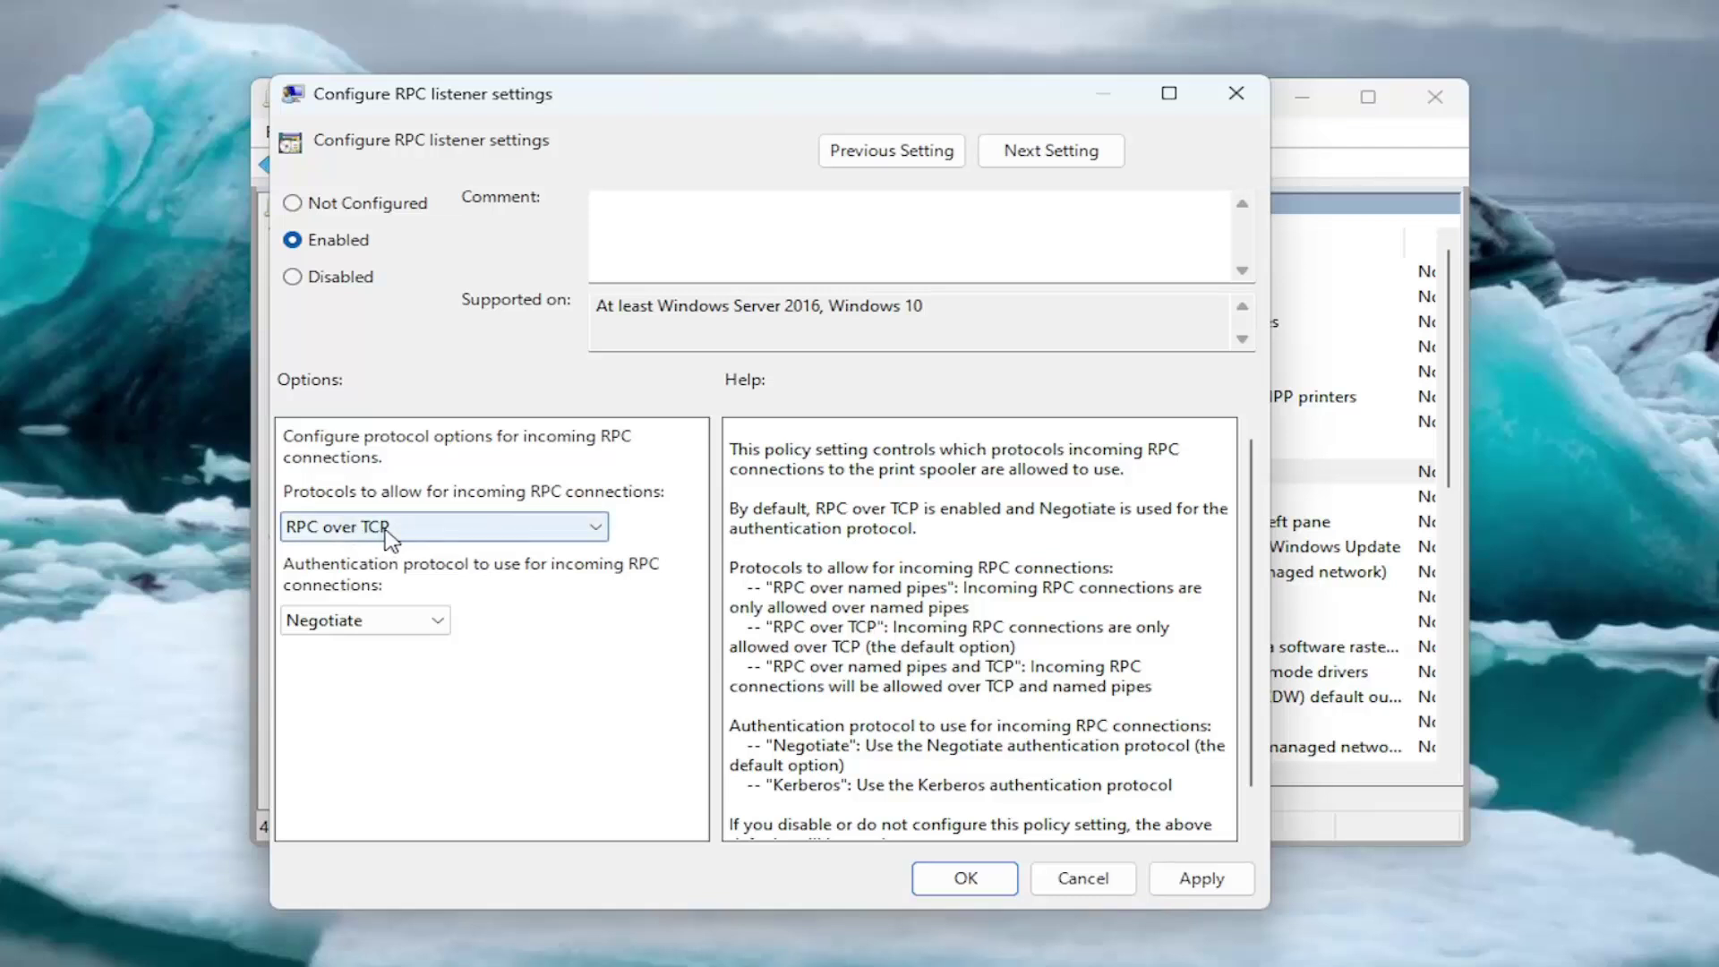
left_click(534, 535)
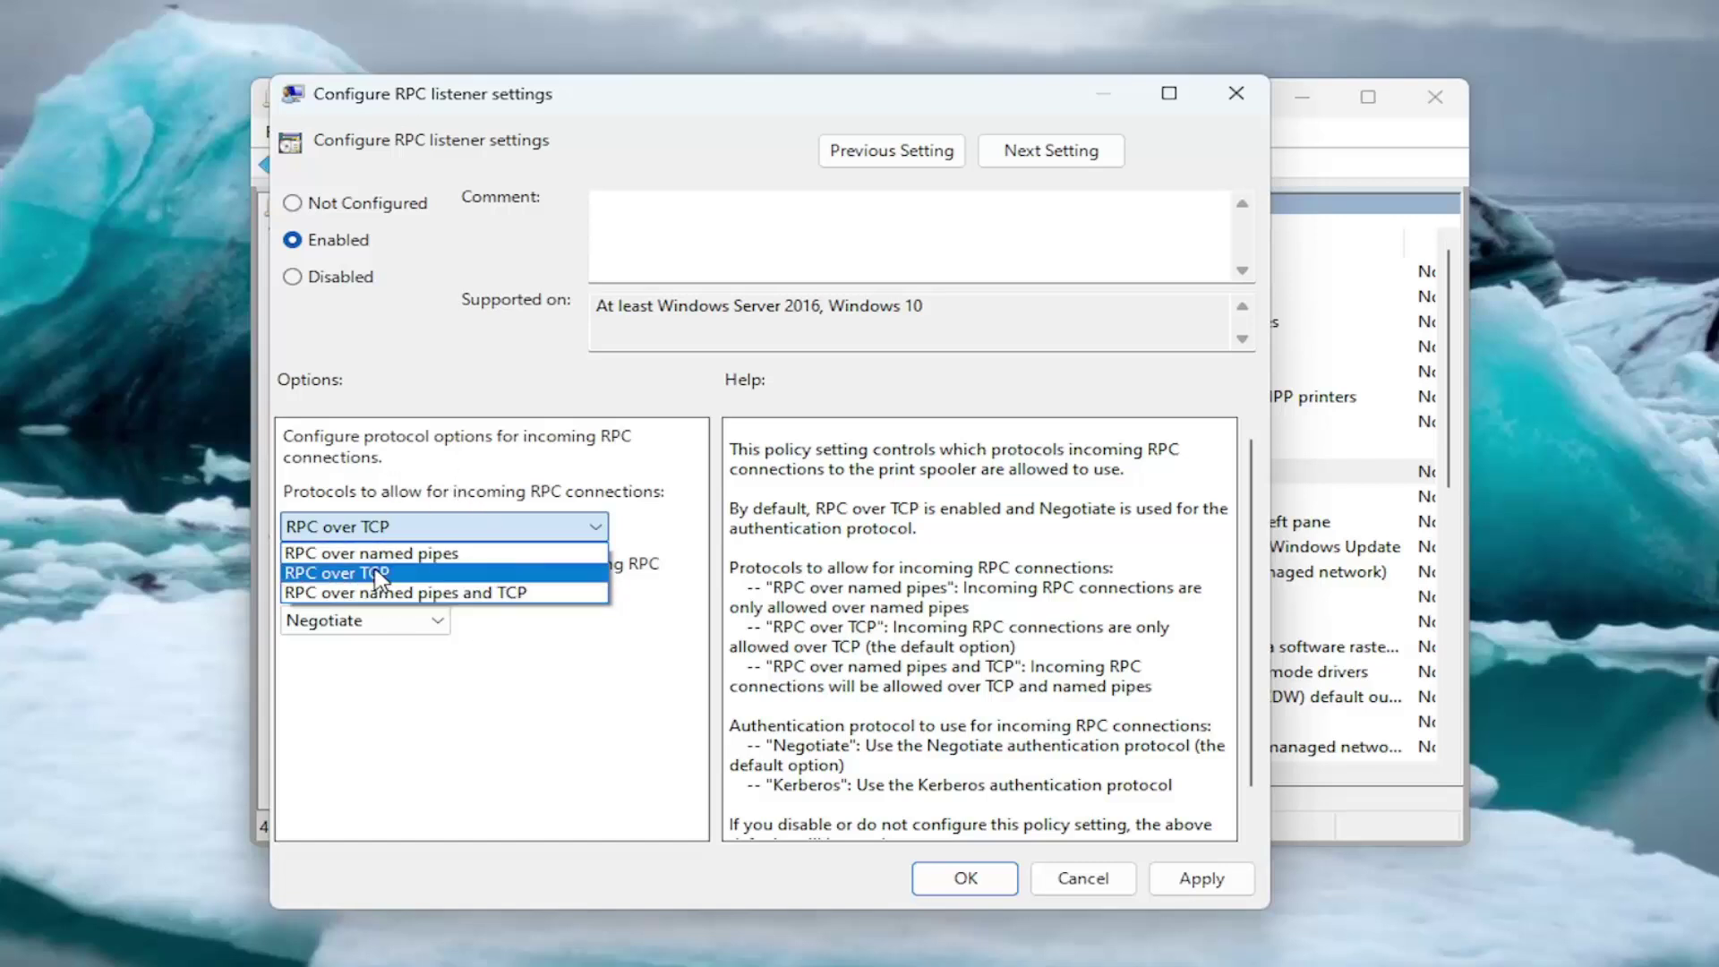
left_click(561, 681)
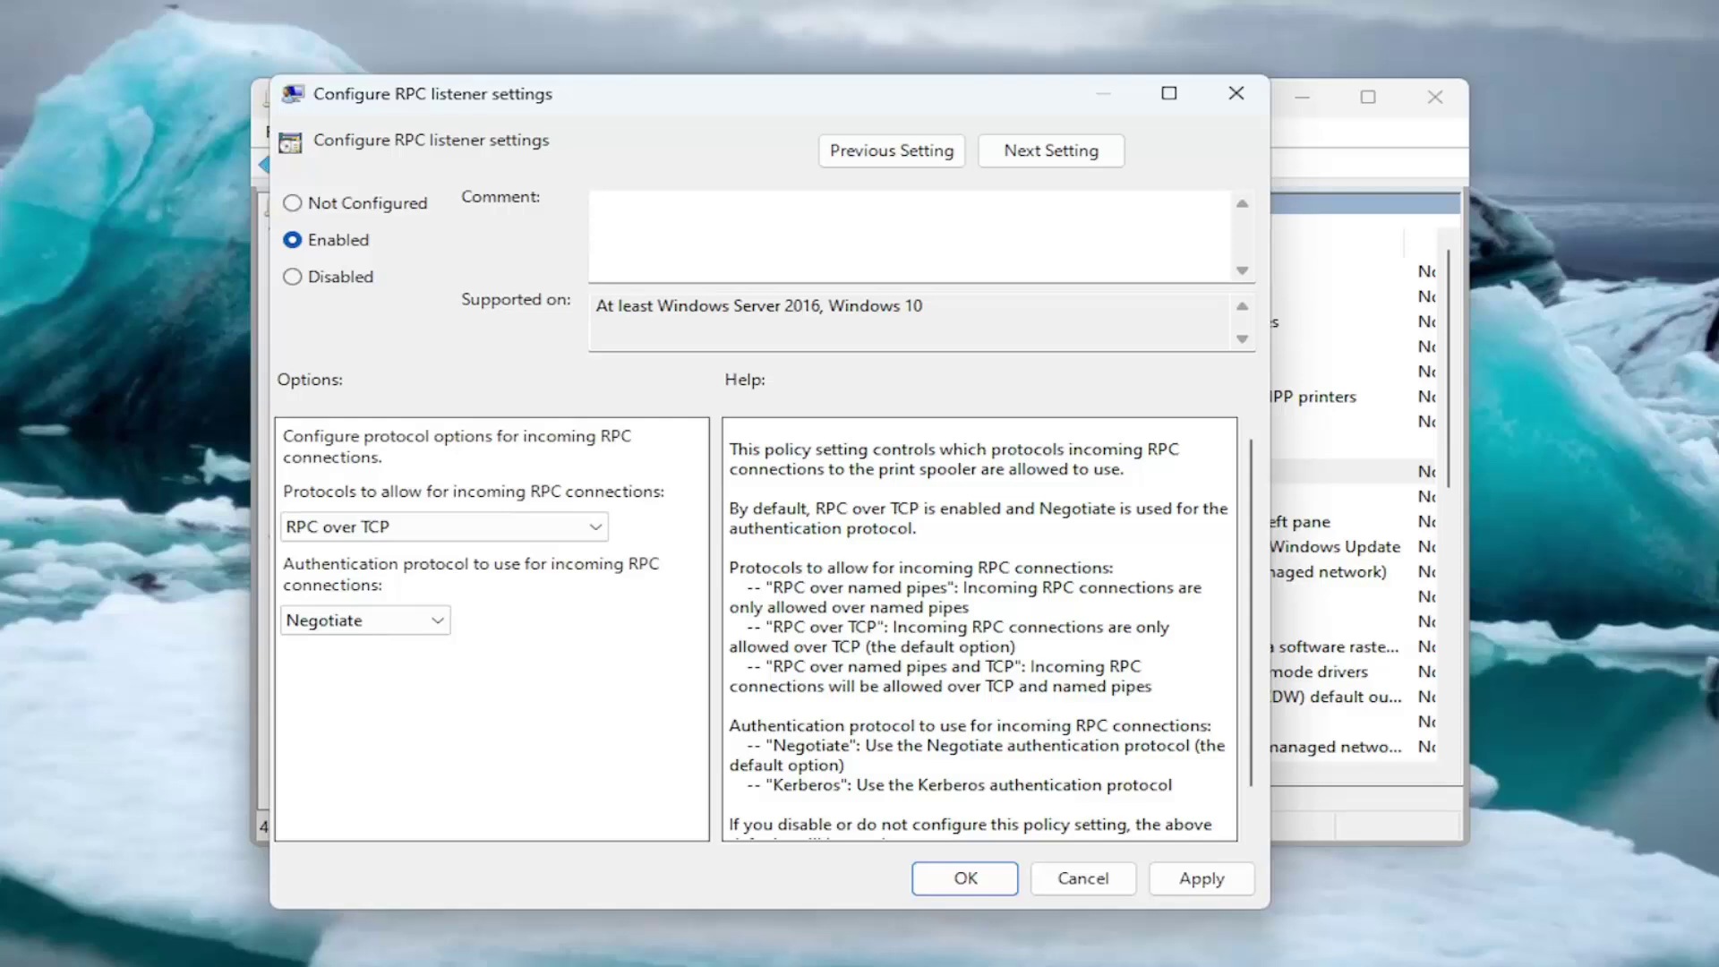
left_click(1084, 878)
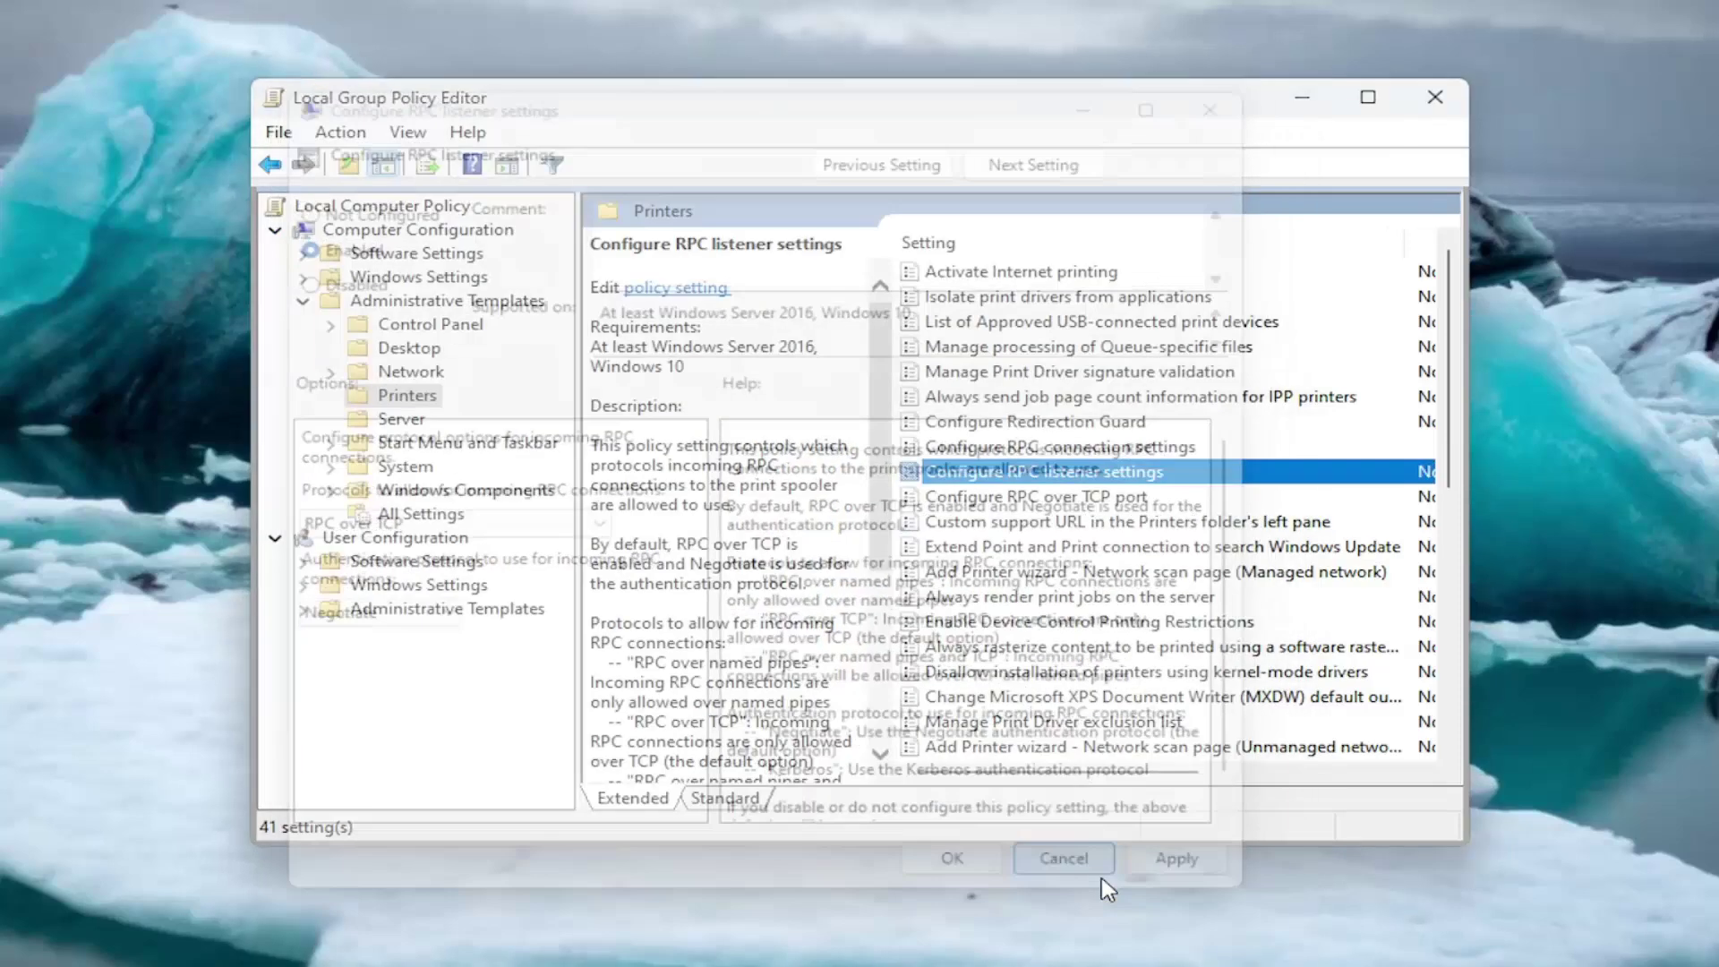
Step: Enable Configure RPC over TCP port with the port left at 0, then apply
left_click(994, 498)
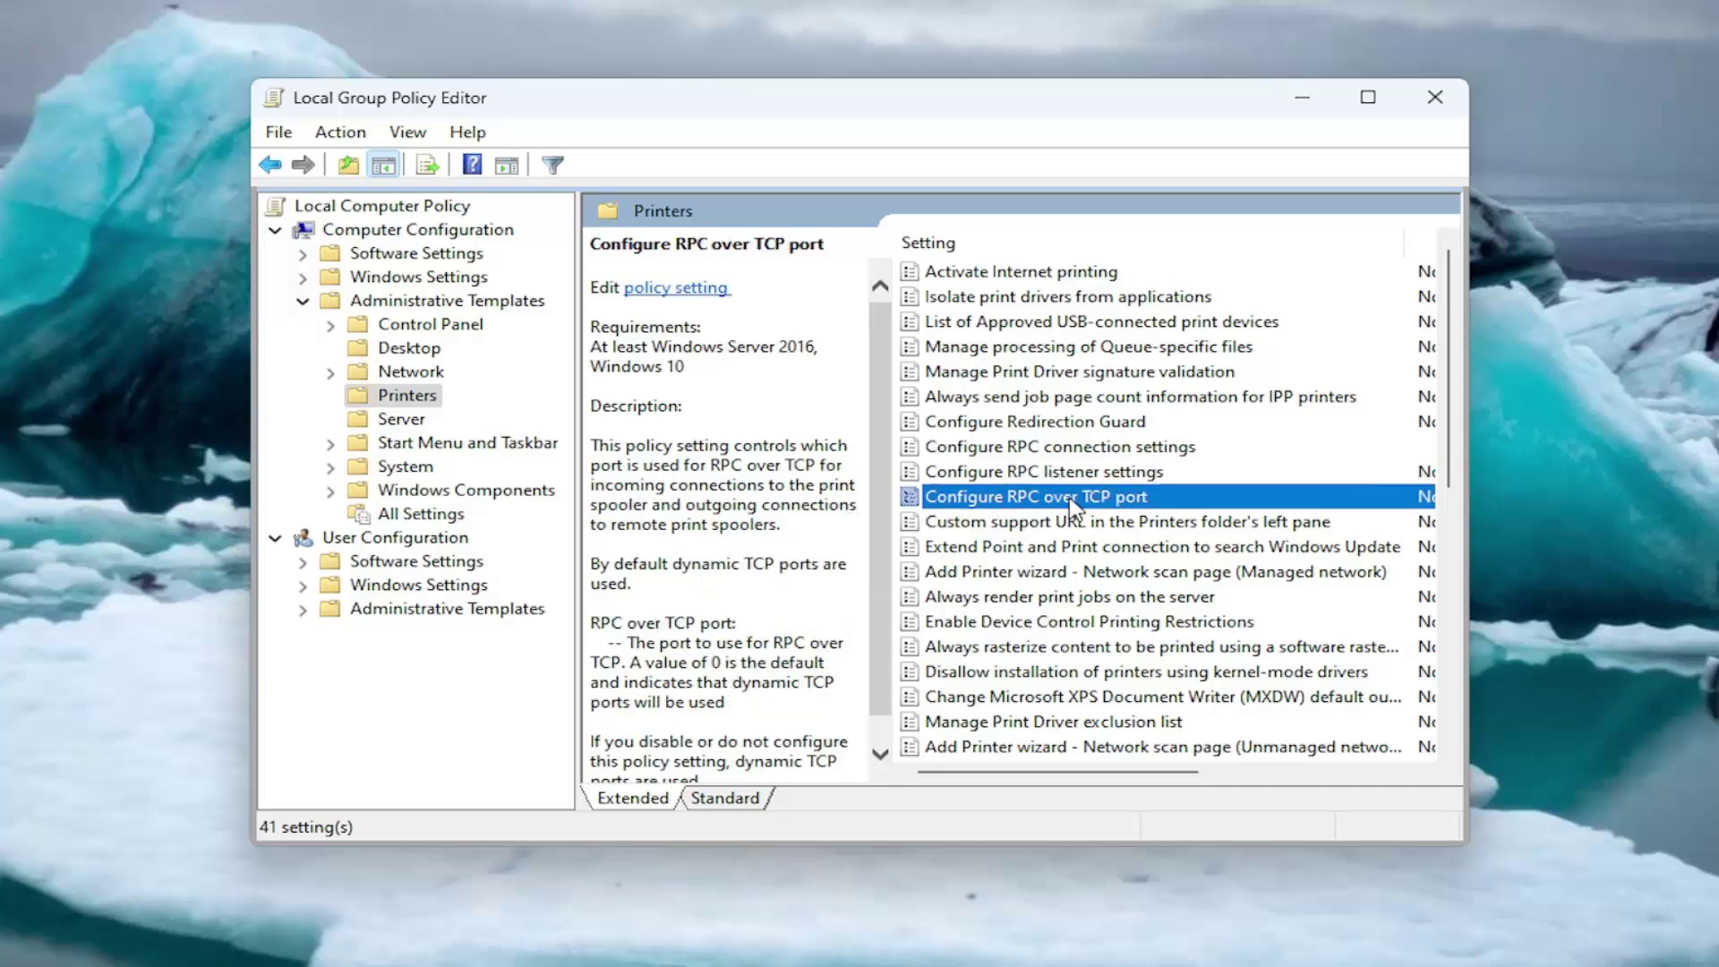
double_click(1072, 498)
left_click_drag(331, 5, 743, 75)
left_click(266, 220)
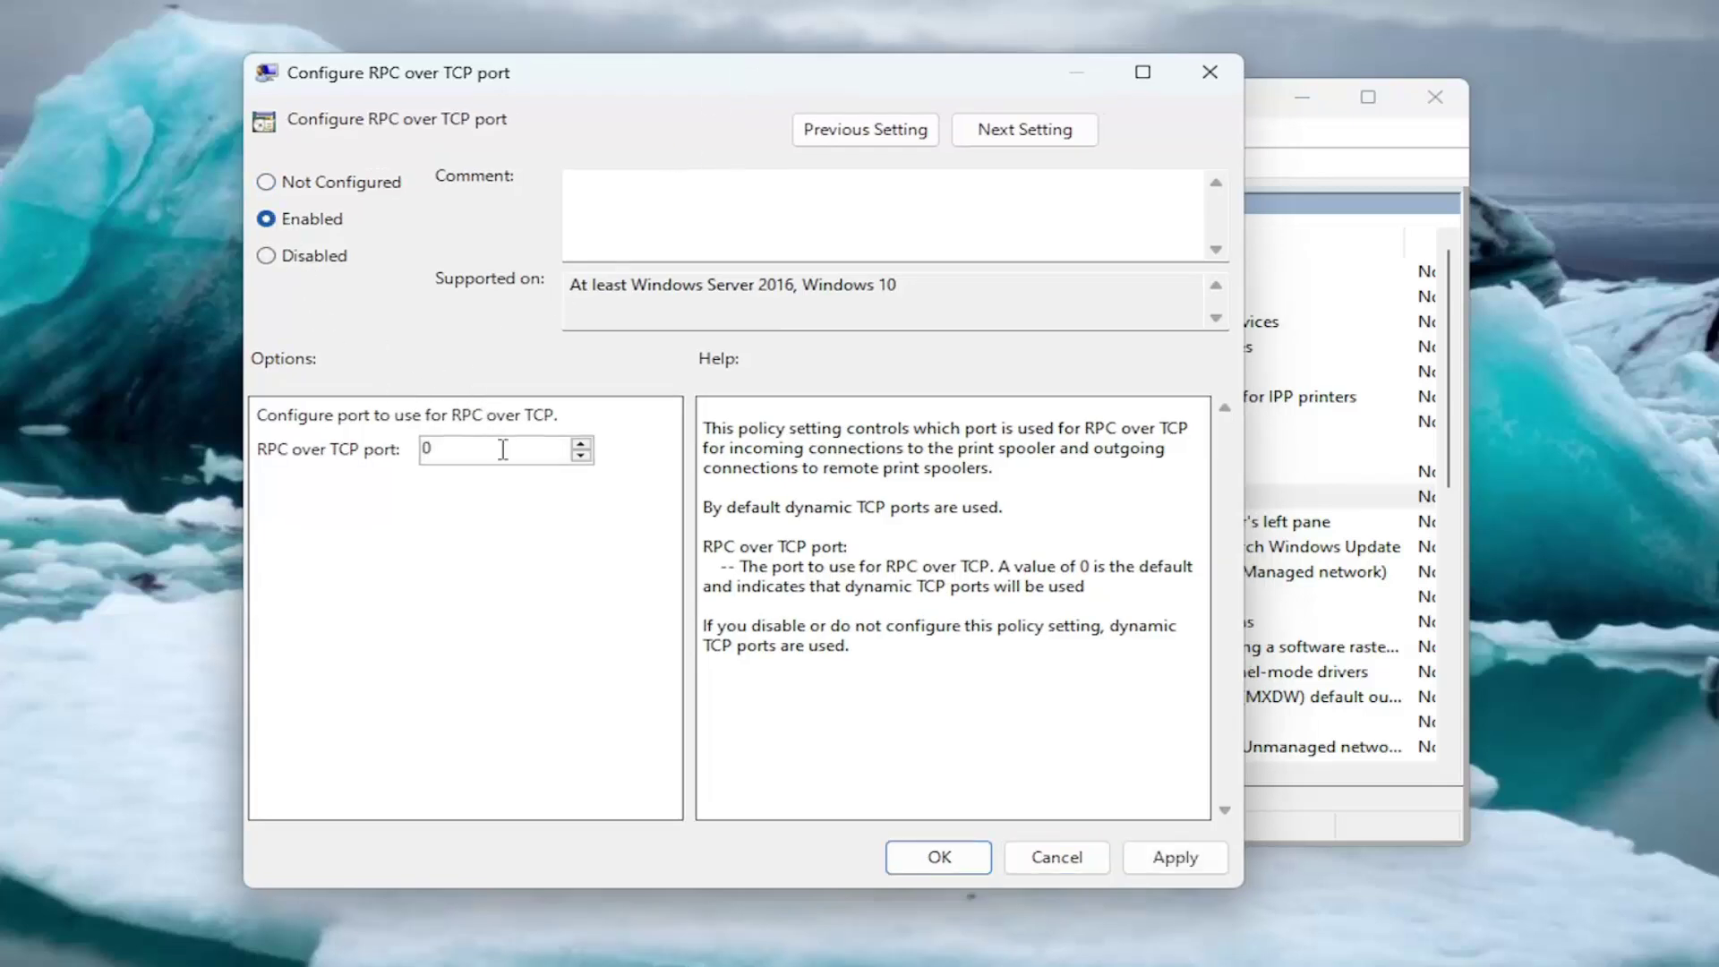
double_click(441, 449)
left_click(1153, 857)
left_click(980, 865)
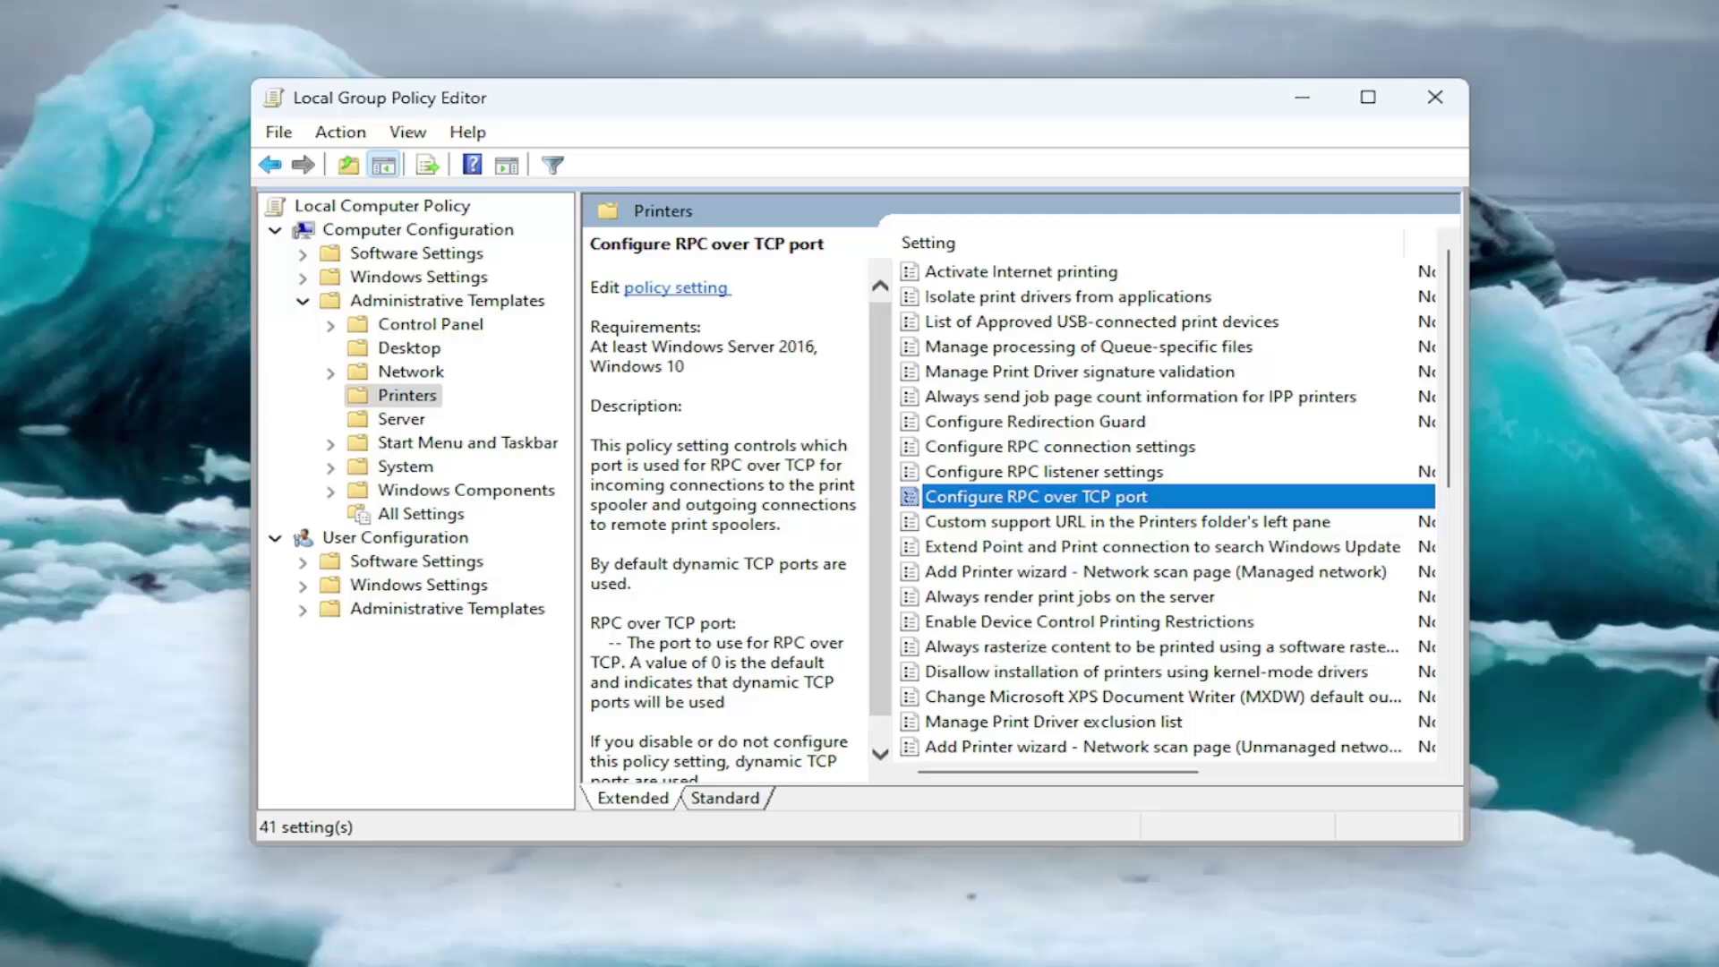
Step: Close the Group Policy Editor and bring up the Shut down or sign out options to restart
double_click(338, 303)
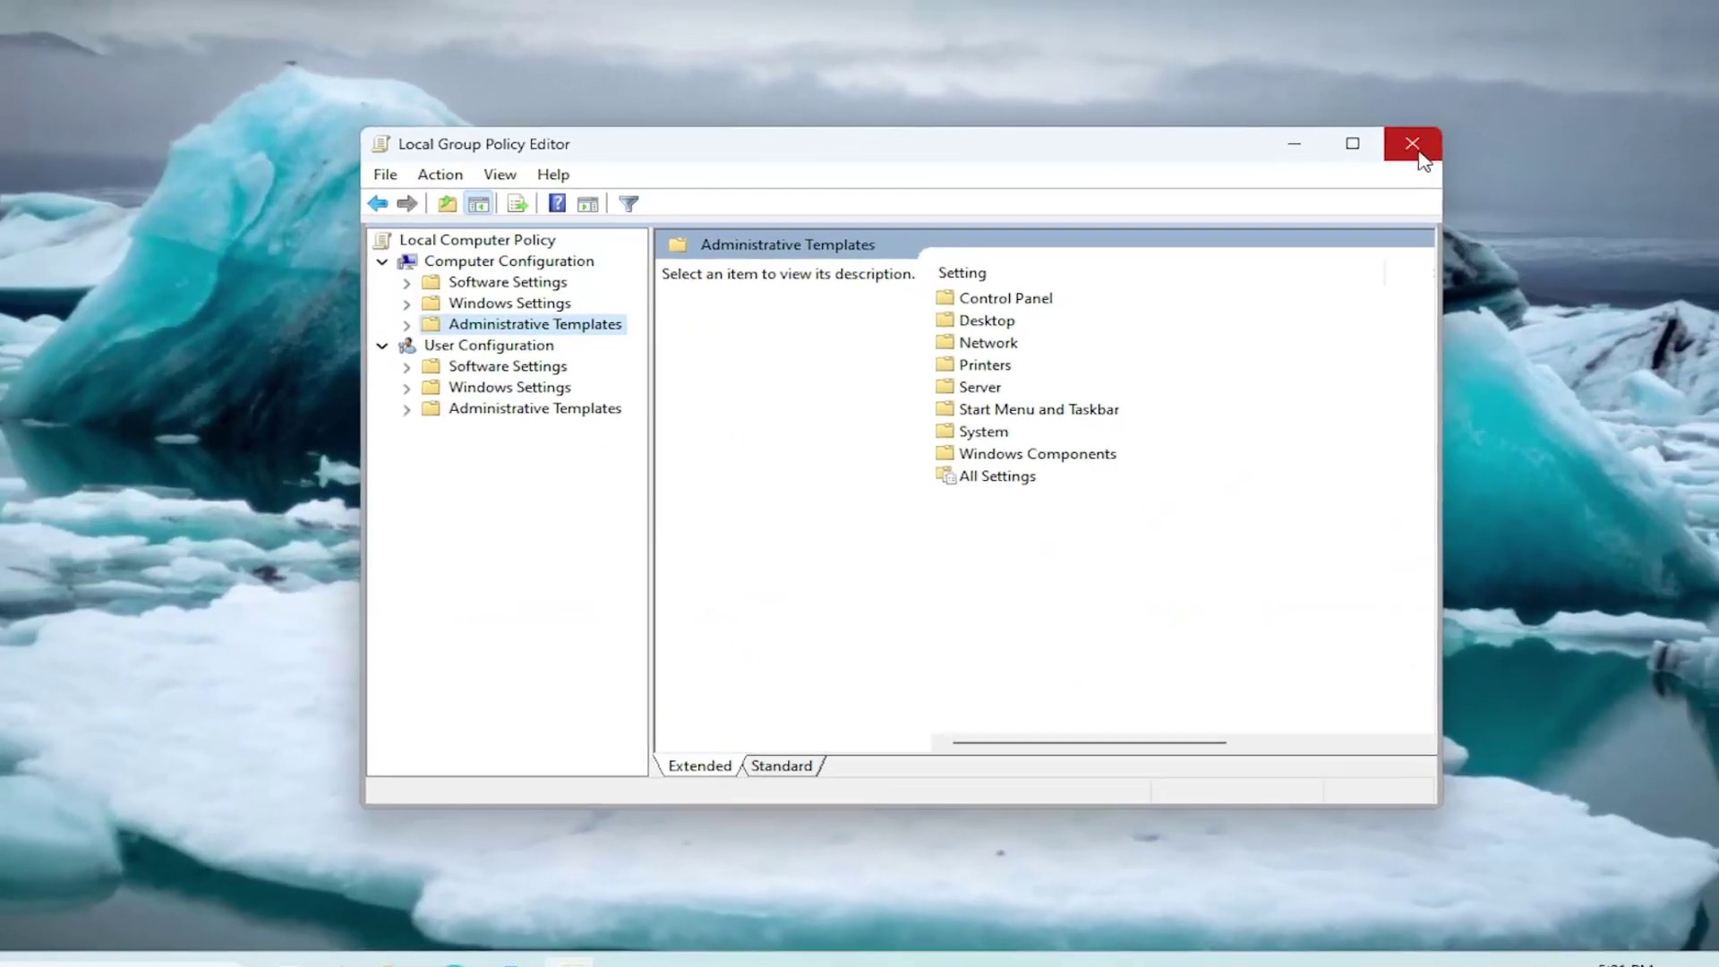
left_click(1435, 96)
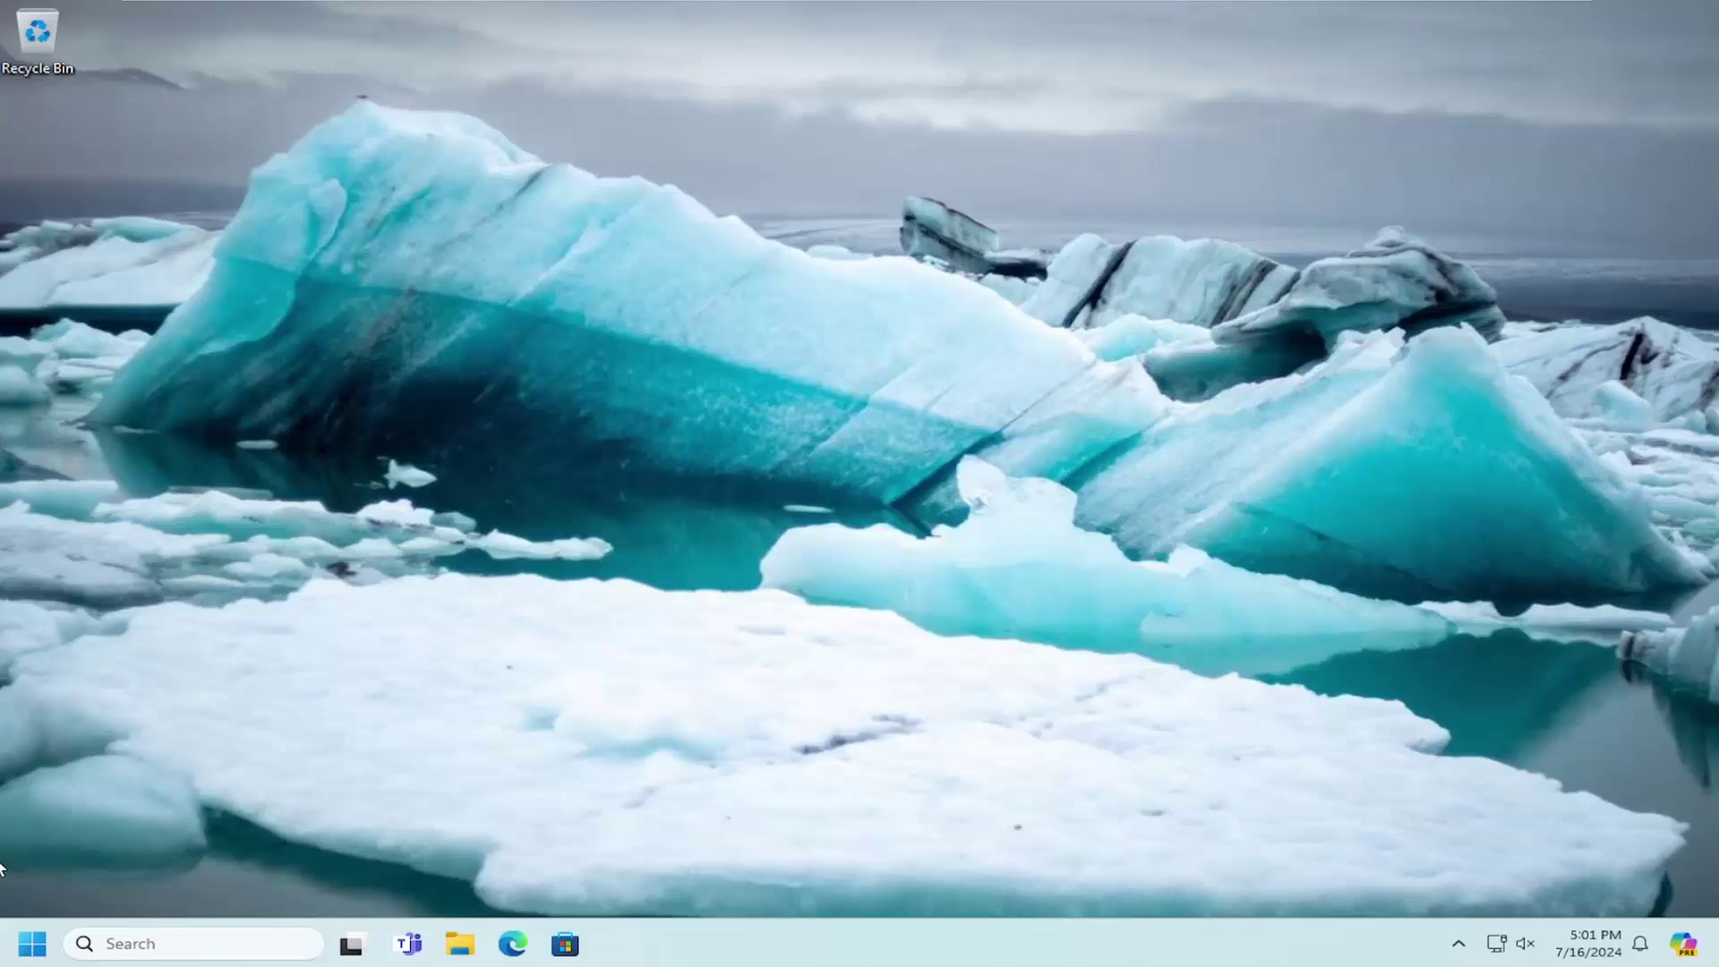
right_click(39, 935)
mouse_move(188, 848)
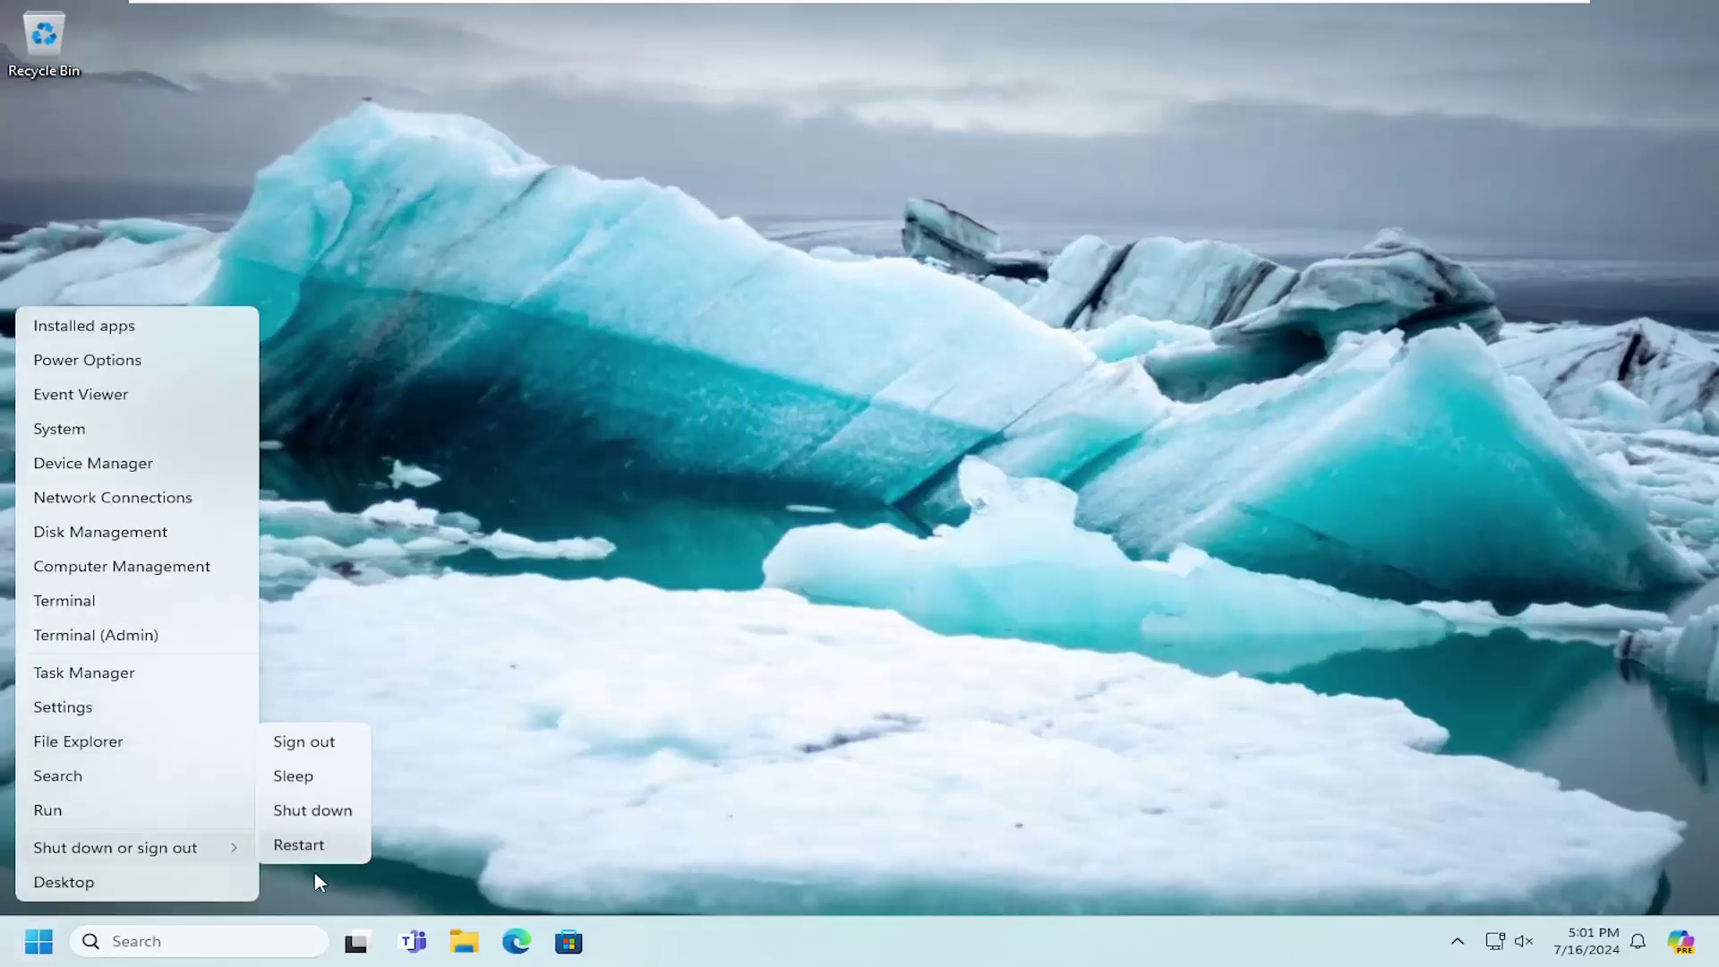